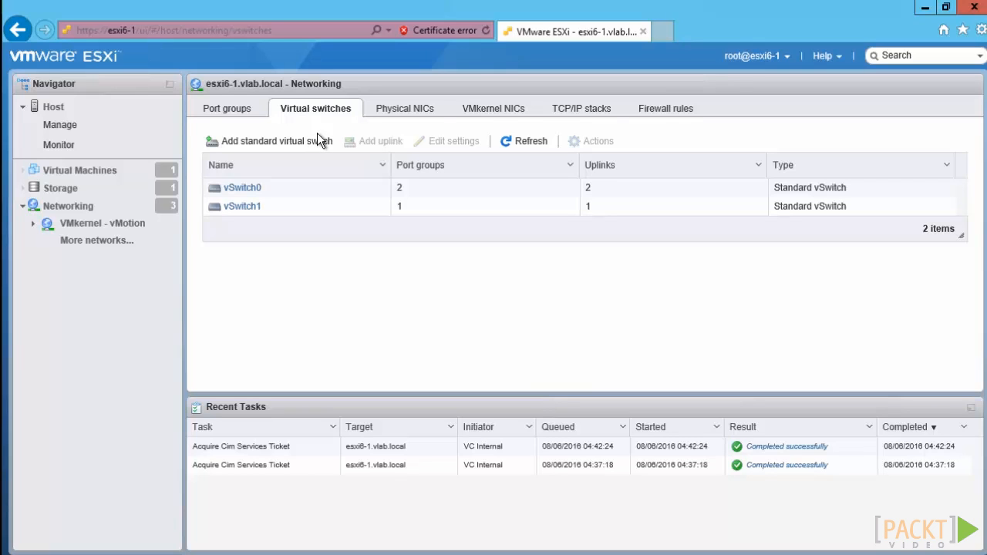
# Start a new standard virtual switch named vSwitch2 with vmnic3 as its uplink.
pyautogui.click(268, 145)
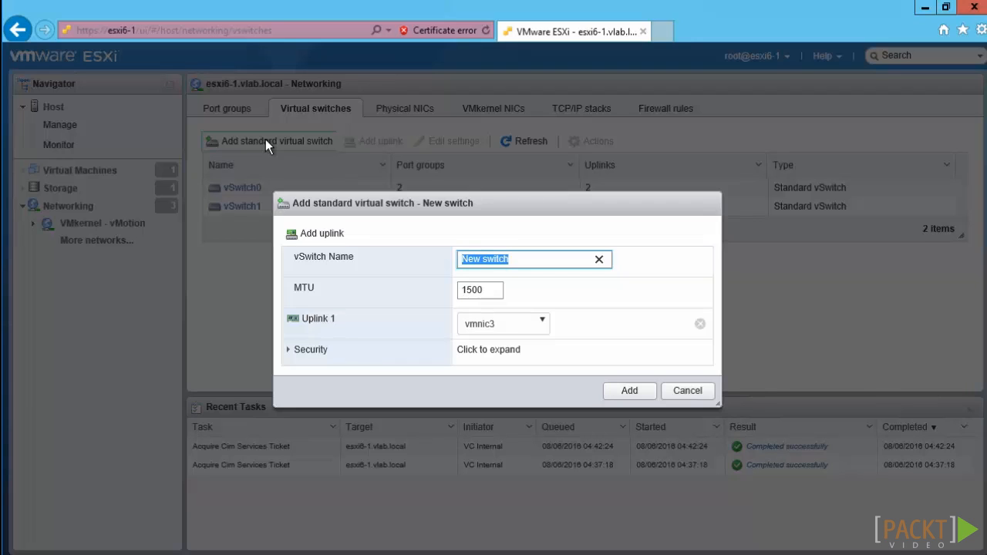
pyautogui.write('v')
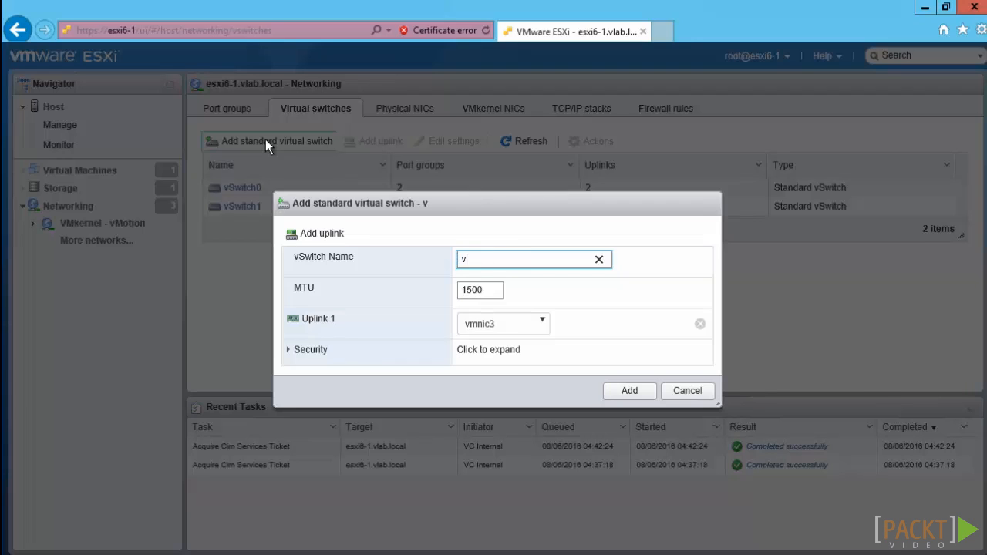
pyautogui.write('Switch0')
pyautogui.press('BackSpace')
pyautogui.write('2')
pyautogui.click(541, 324)
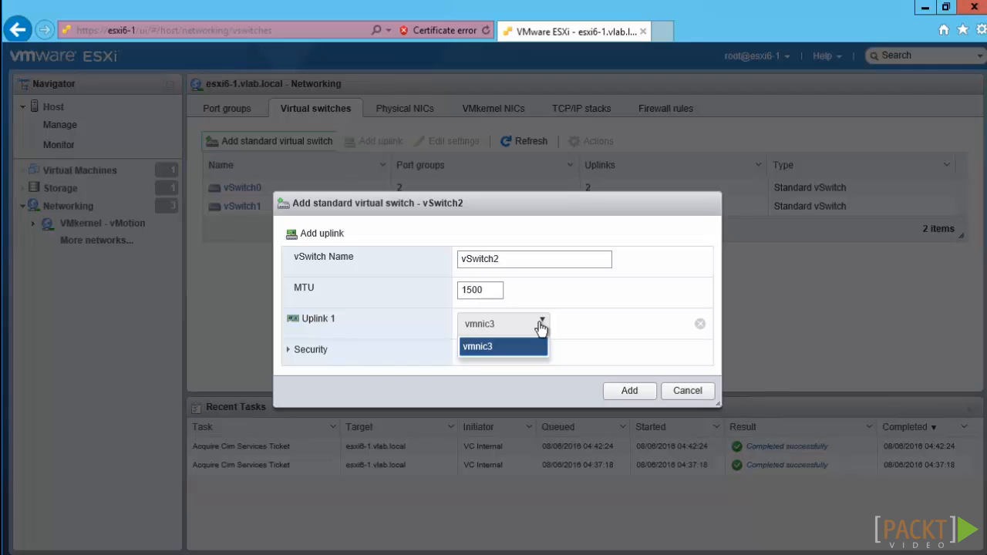
pyautogui.click(540, 325)
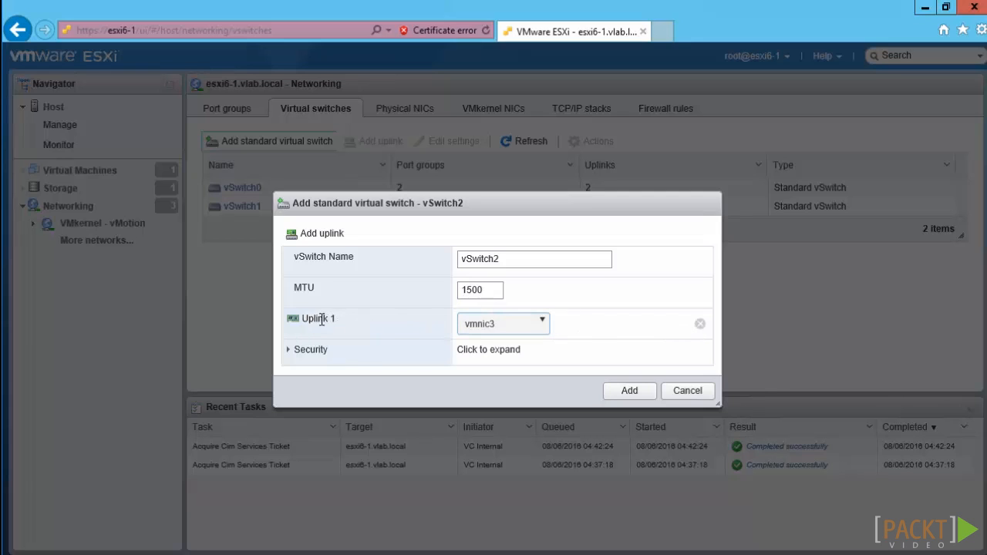
# Keep all vSwitch2 security policies on Reject, add the switch, and select it in the list.
pyautogui.click(287, 350)
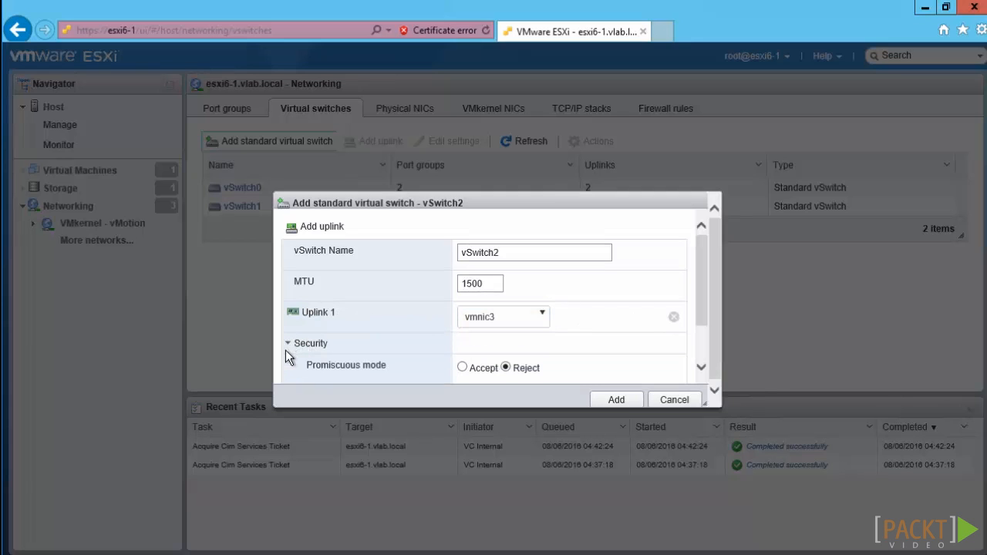
pyautogui.click(697, 348)
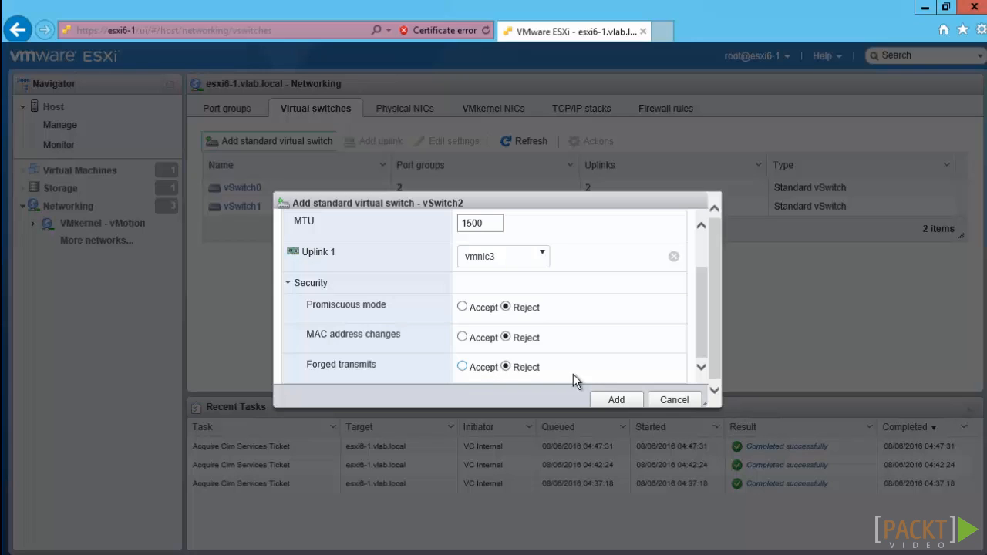
pyautogui.click(622, 400)
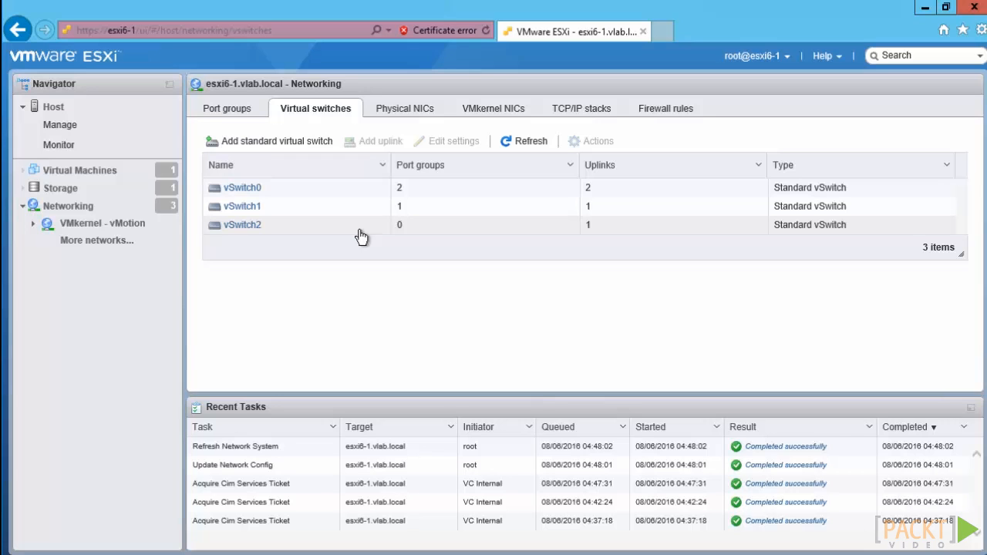
pyautogui.click(360, 230)
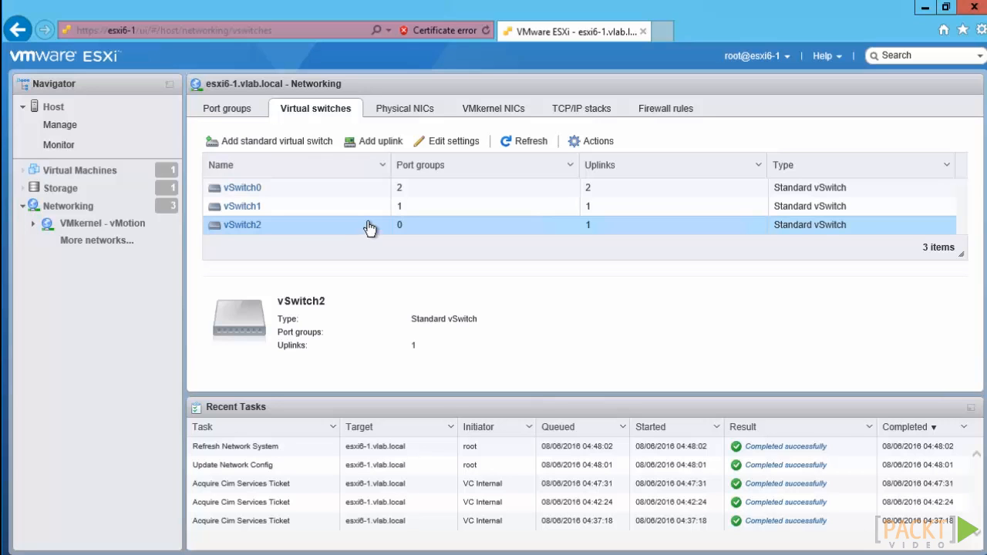
# Start a new port group on the host and assign it to vSwitch2.
pyautogui.click(240, 115)
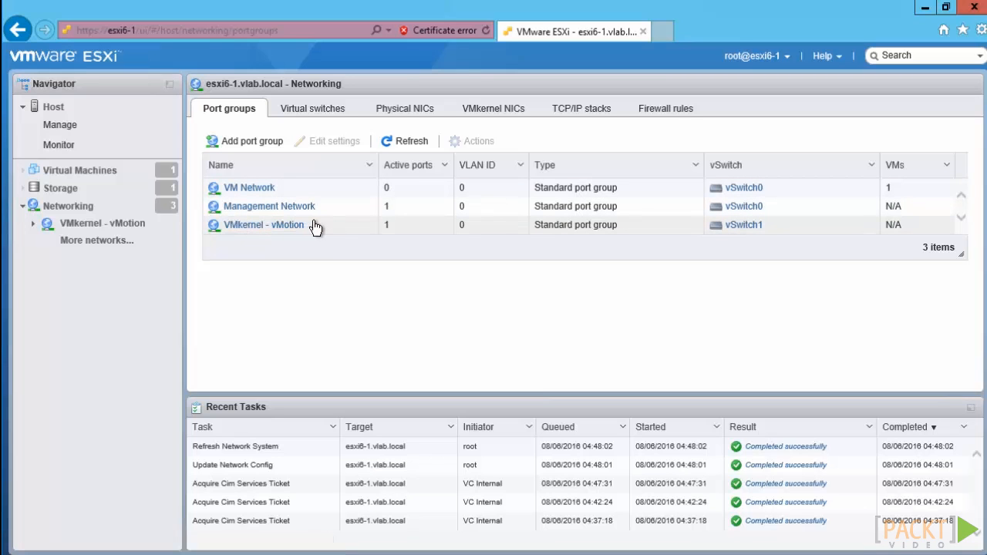
pyautogui.click(252, 145)
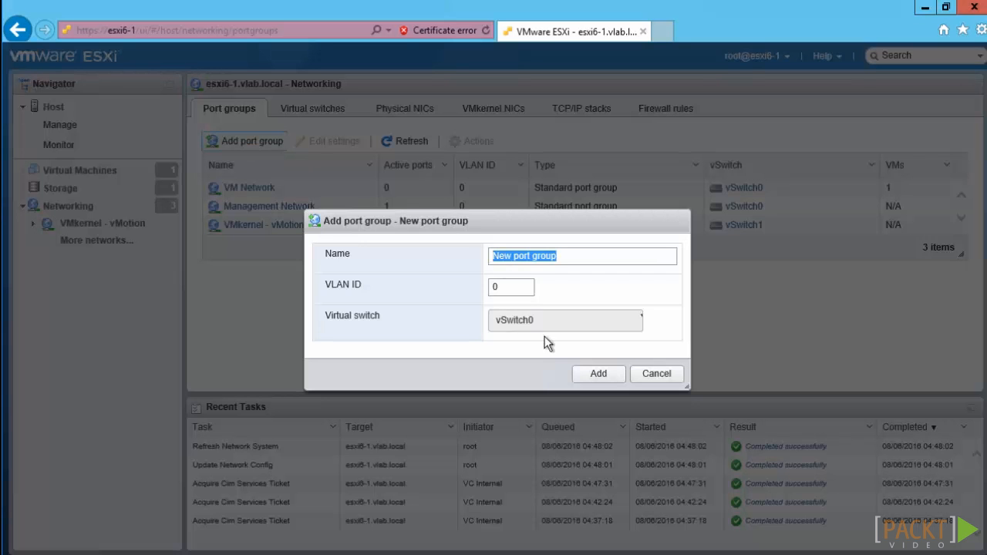
pyautogui.click(635, 322)
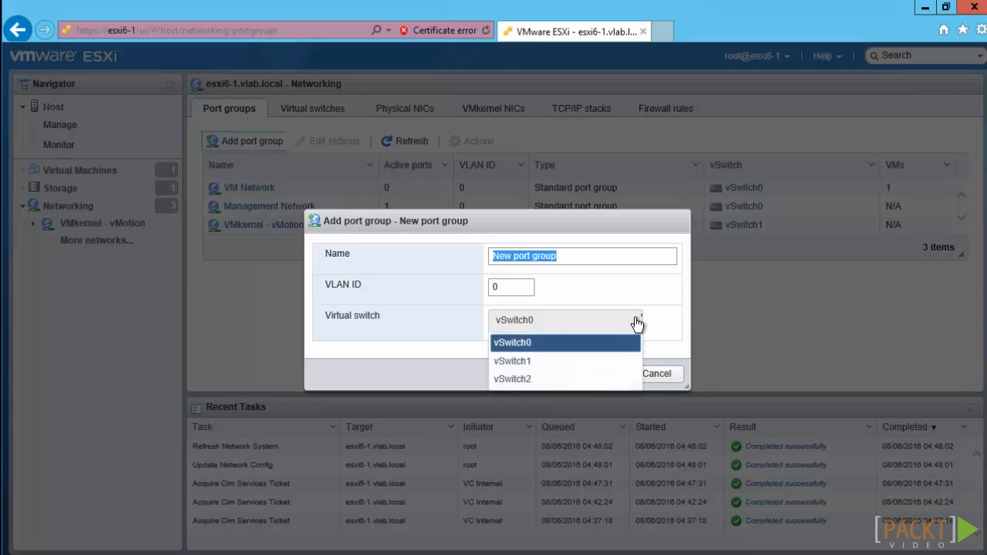
pyautogui.click(555, 378)
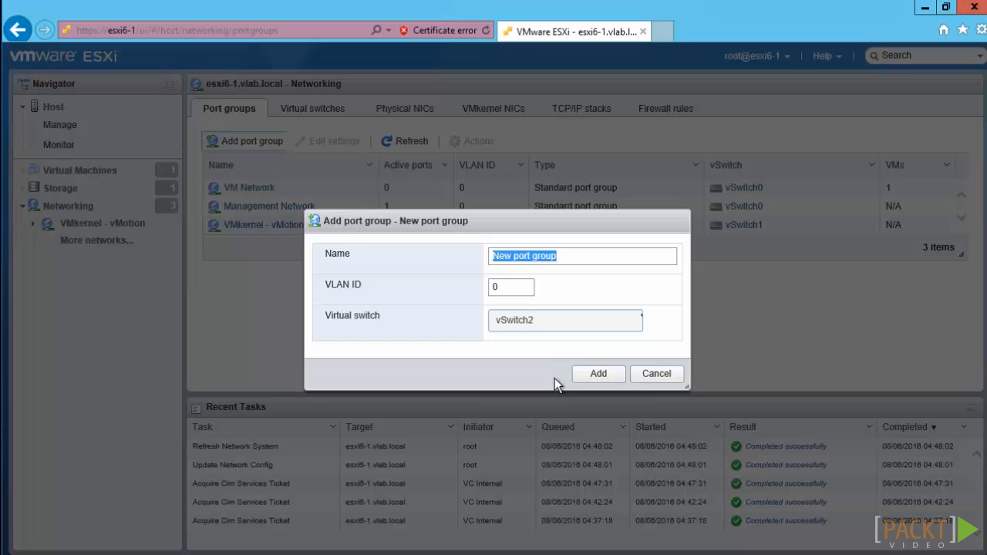
# Name the new port group Security Monitoring.
pyautogui.click(588, 257)
pyautogui.press('BackSpace')
pyautogui.press('BackSpace')
pyautogui.press('BackSpace')
pyautogui.press('BackSpace')
pyautogui.press('BackSpace')
pyautogui.press('BackSpace')
pyautogui.press('BackSpace')
pyautogui.press('BackSpace')
pyautogui.press('BackSpace')
pyautogui.press('BackSpace')
pyautogui.press('BackSpace')
pyautogui.press('BackSpace')
pyautogui.press('BackSpace')
pyautogui.press('BackSpace')
pyautogui.write('Ss')
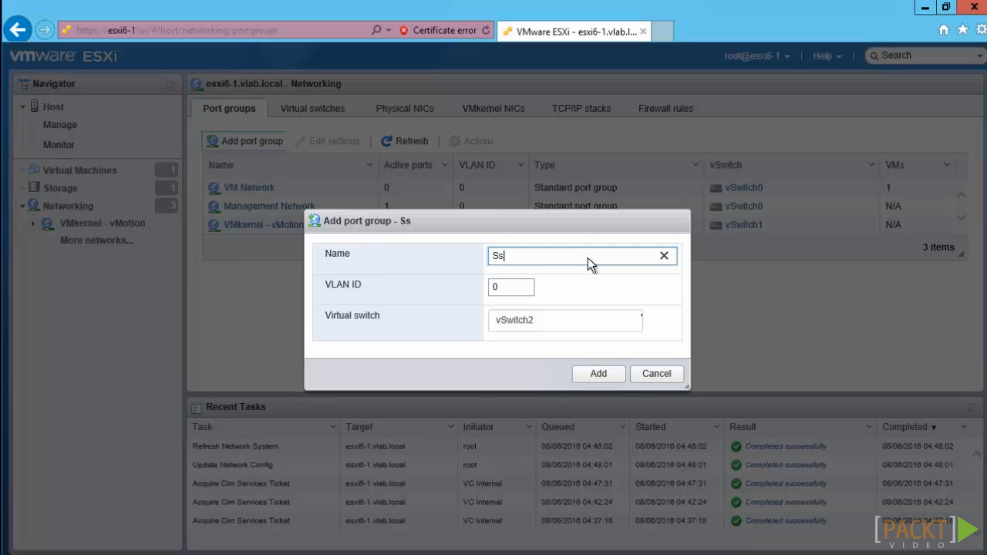
pyautogui.press('BackSpace')
pyautogui.write('ecurity Monitoring')
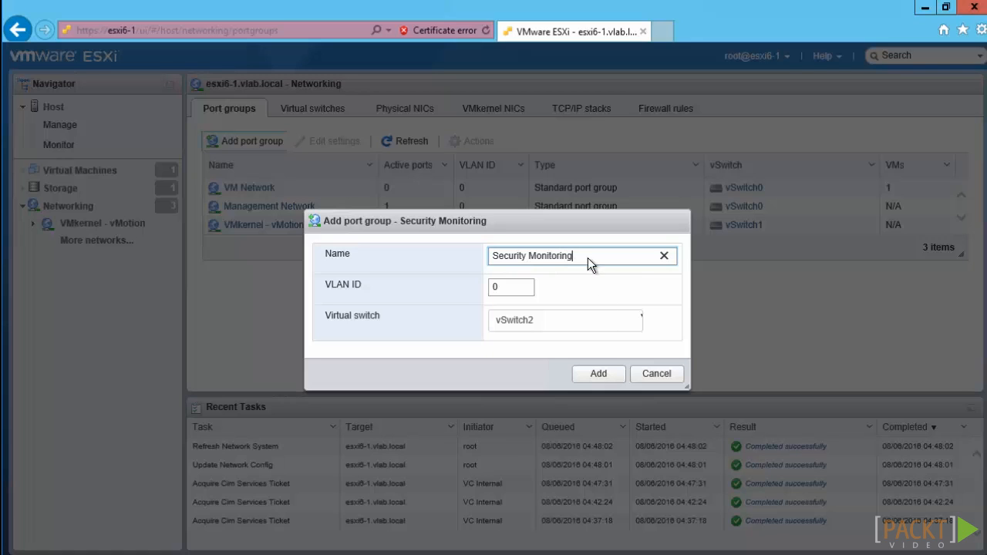
# Change the port group's virtual switch to vSwitch0 and add the port group.
pyautogui.click(625, 327)
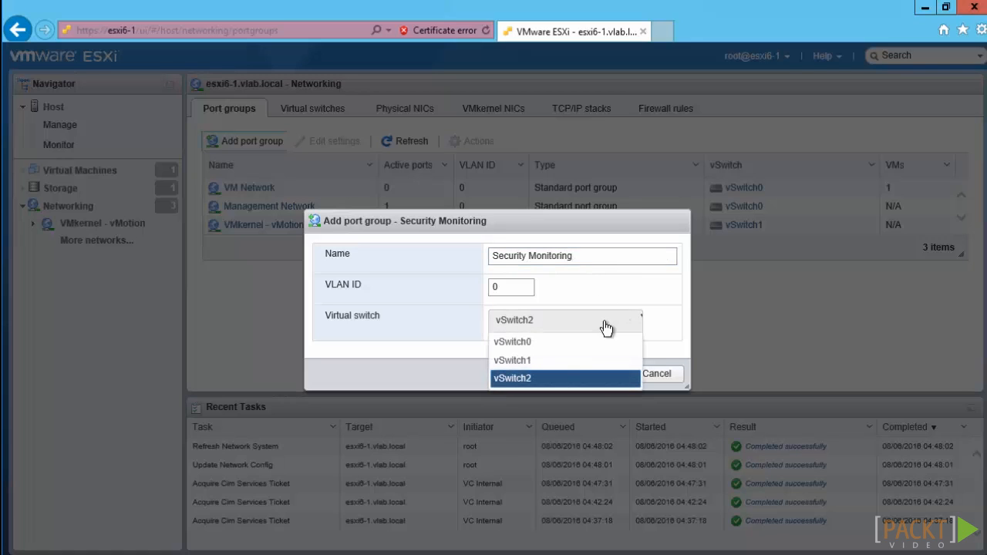
pyautogui.click(544, 341)
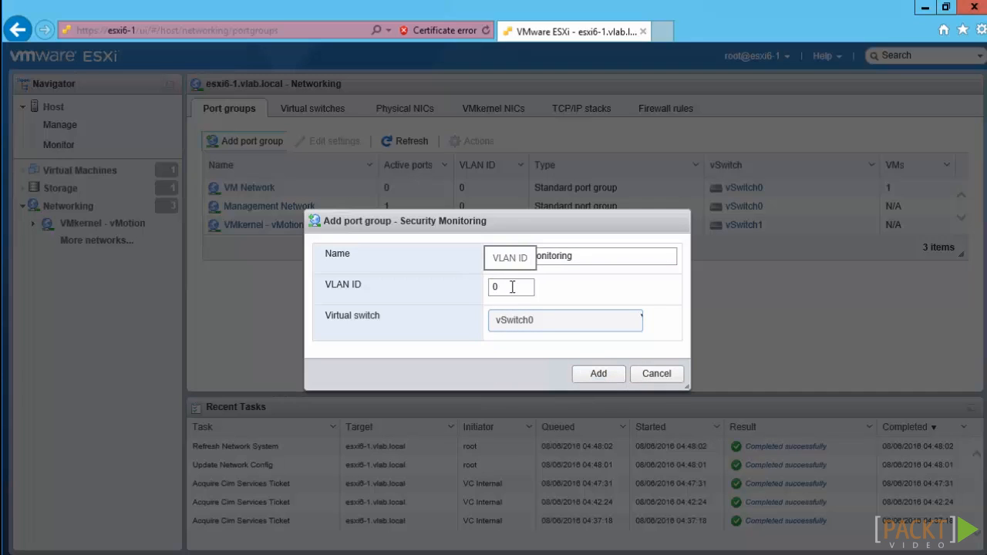
pyautogui.click(596, 374)
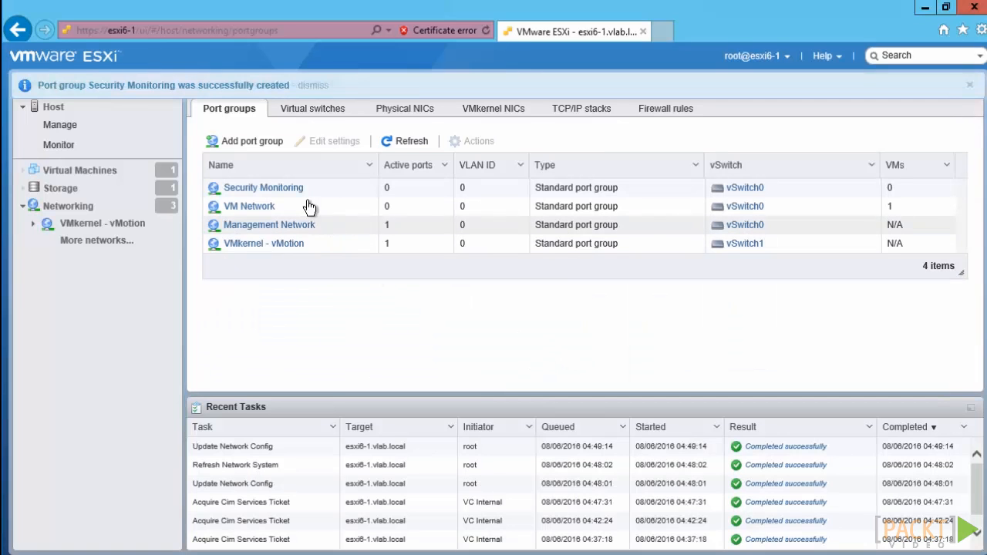
# Inspect the Security Monitoring port group's editable settings and available actions without changing anything.
pyautogui.click(310, 189)
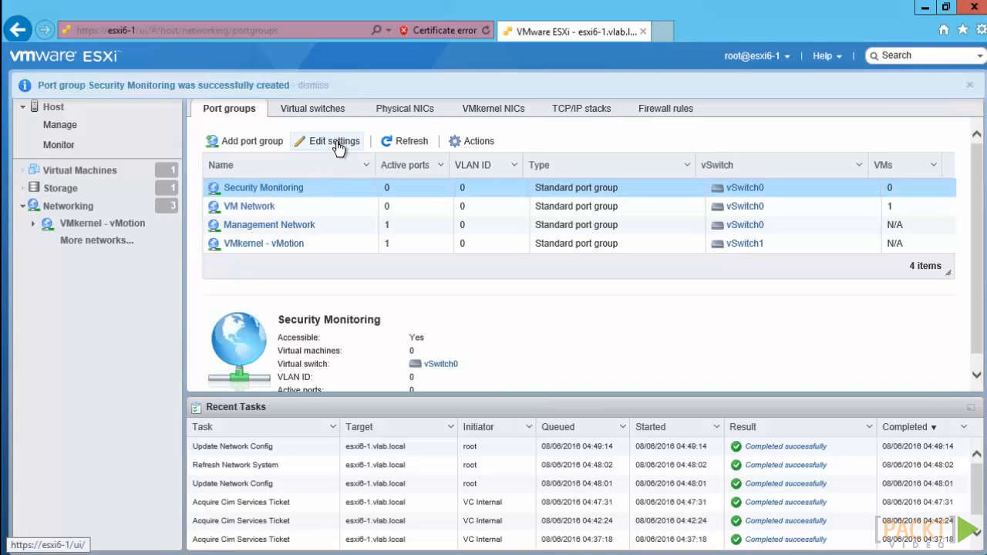
pyautogui.click(336, 143)
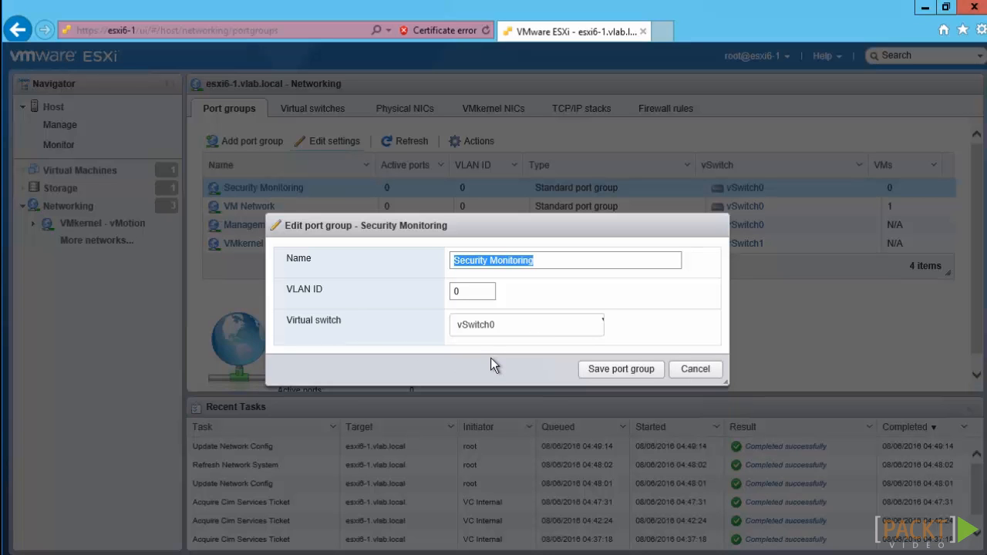
pyautogui.click(715, 375)
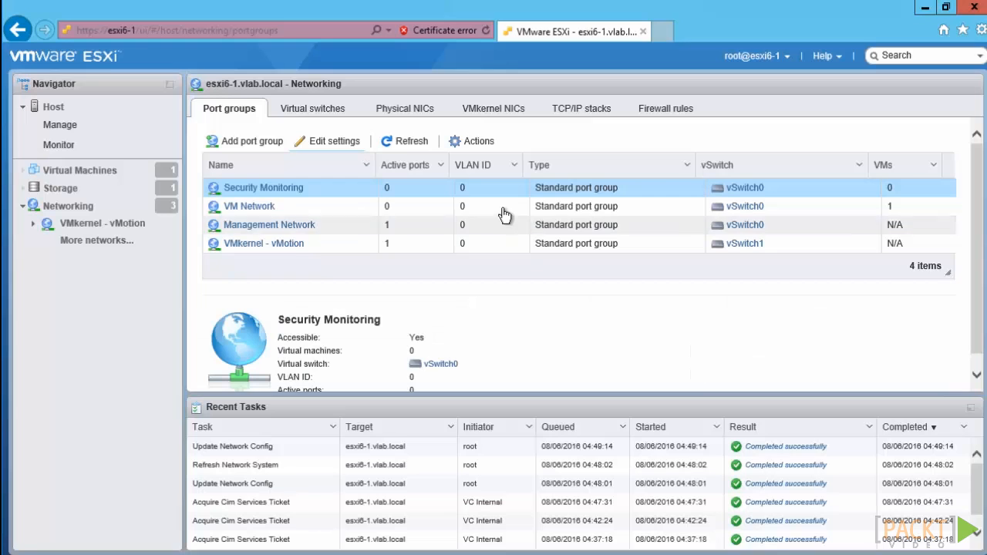
pyautogui.click(484, 144)
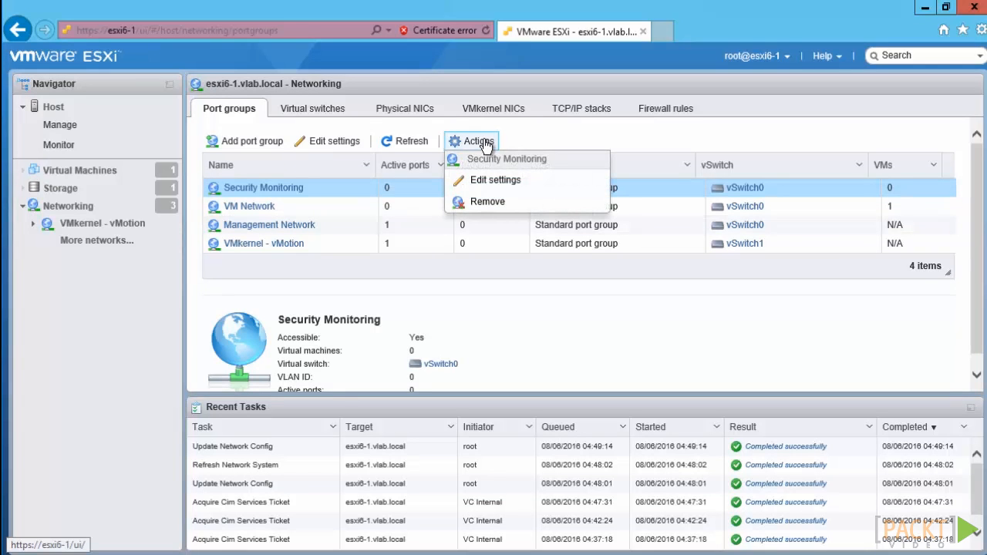
pyautogui.click(343, 149)
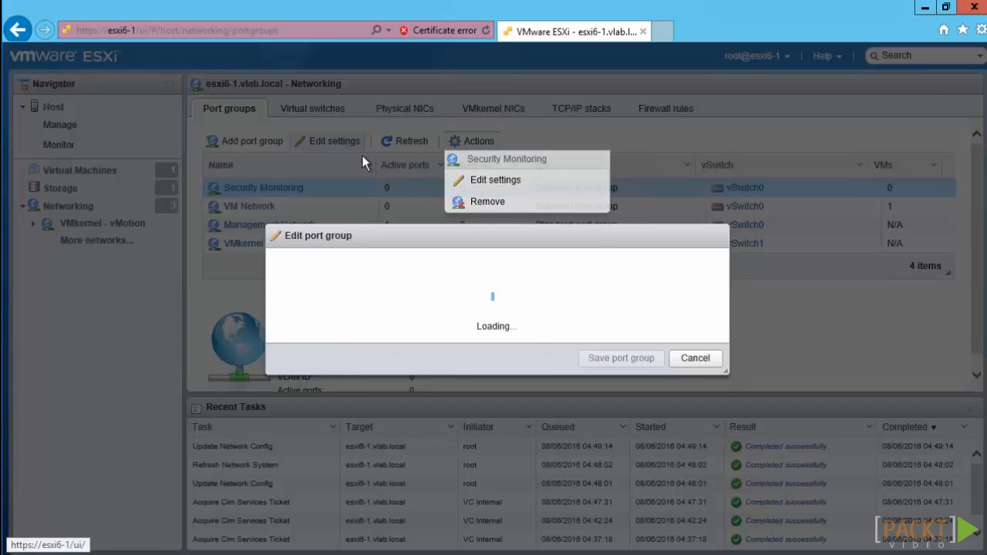
pyautogui.click(695, 359)
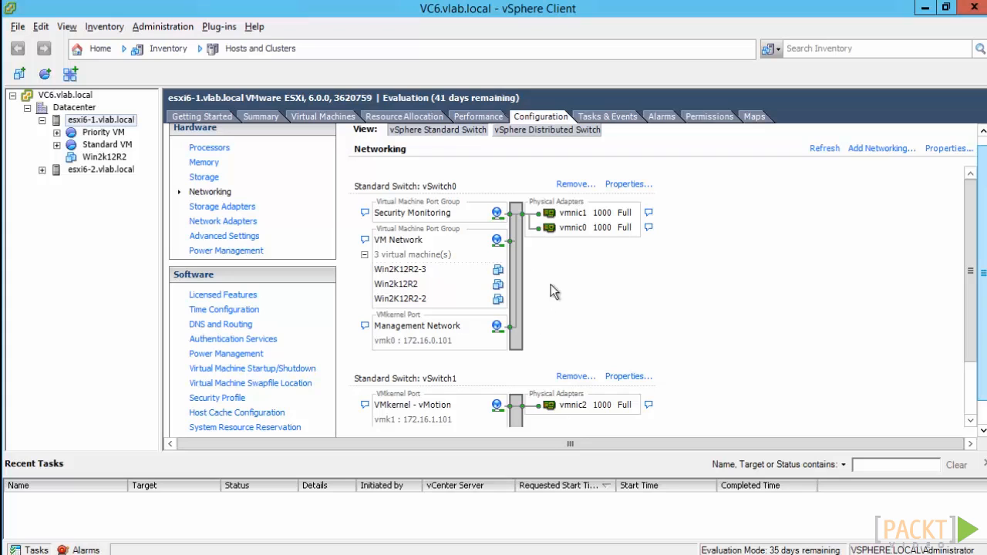
# In the vSphere Client, open vSwitch0's properties for editing and view the available numbers of ports.
pyautogui.click(615, 186)
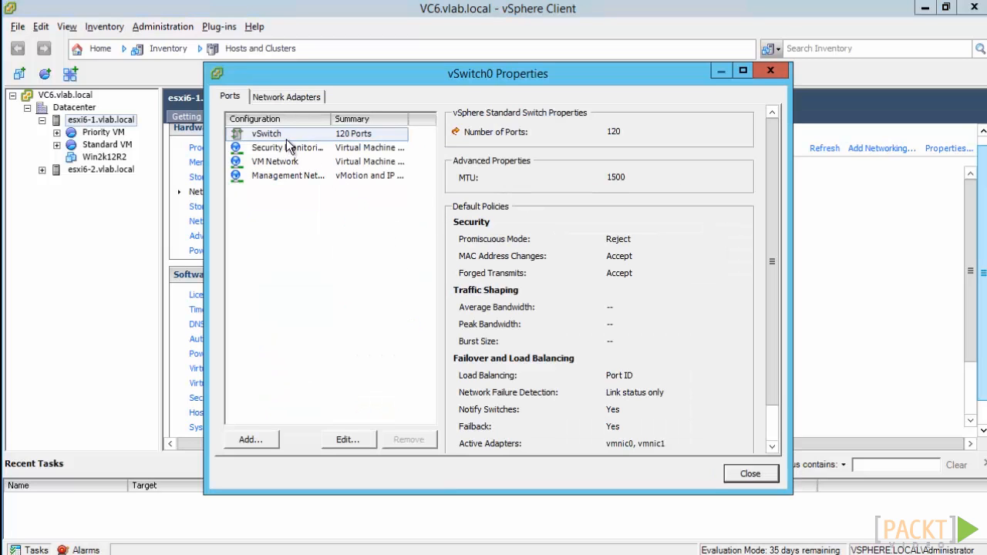
pyautogui.click(344, 439)
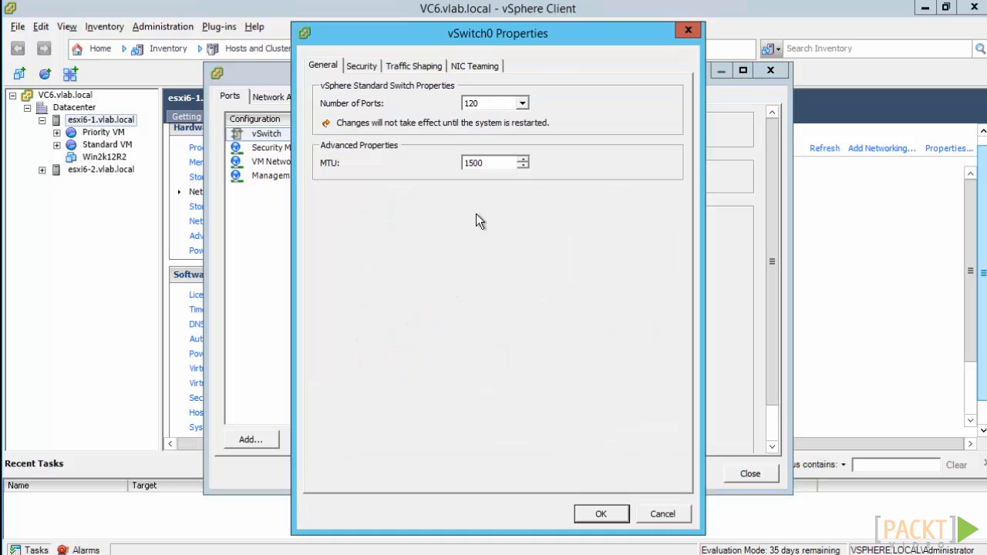
pyautogui.click(516, 108)
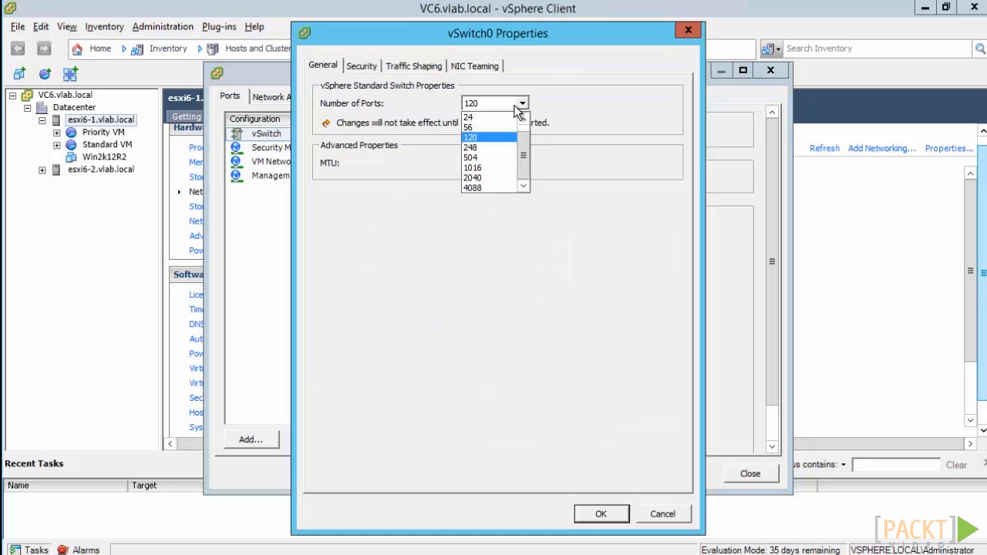
pyautogui.click(514, 106)
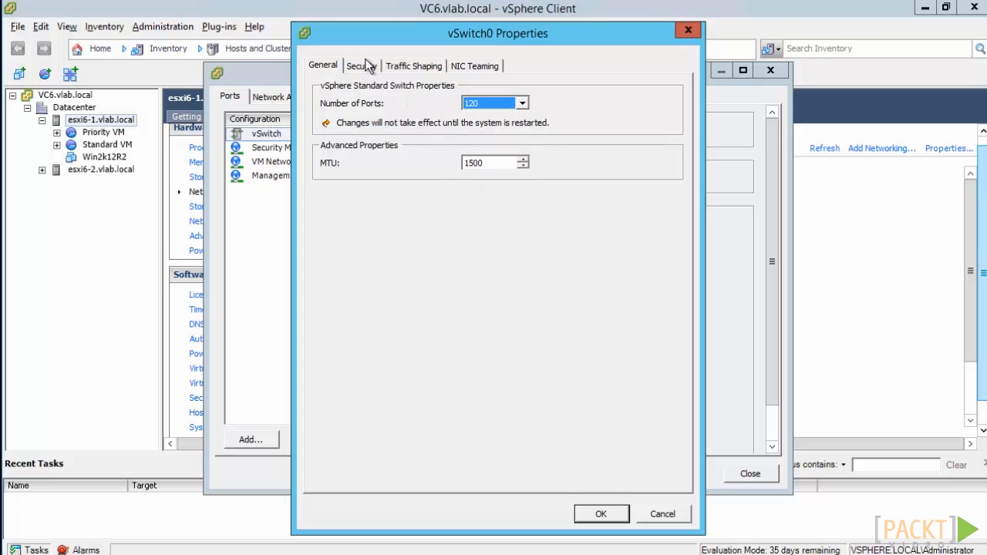
# Review vSwitch0's security policy and its traffic shaping status options.
pyautogui.click(363, 66)
pyautogui.click(401, 67)
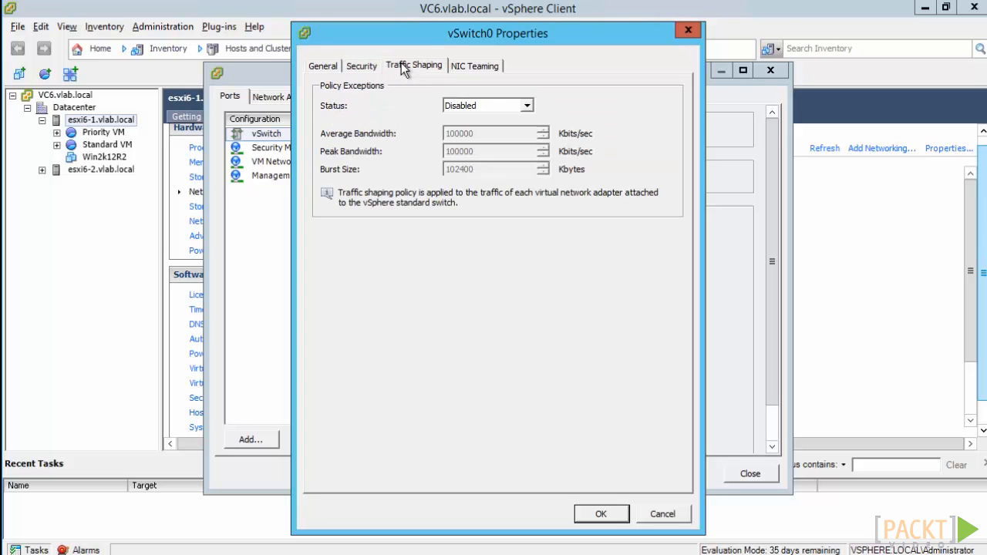
pyautogui.click(476, 106)
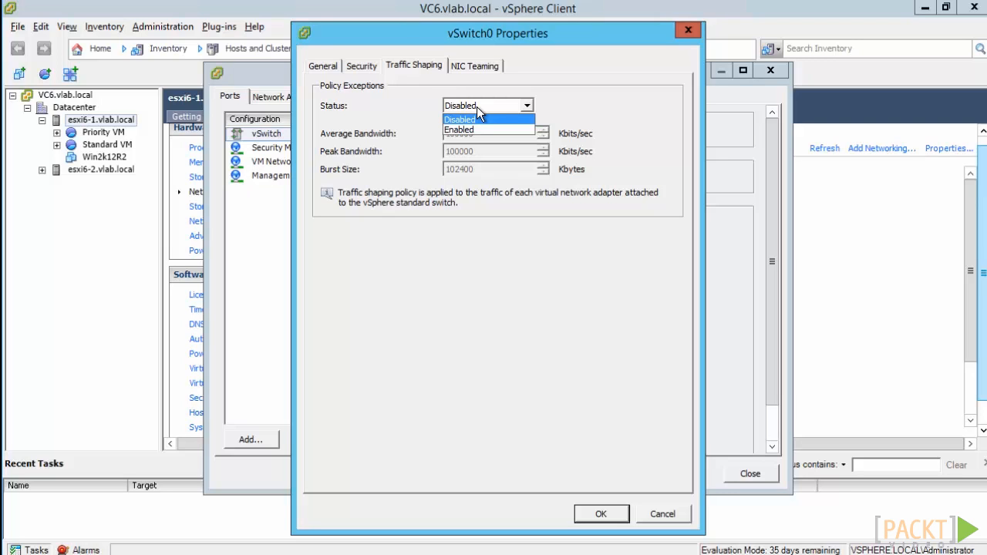
pyautogui.click(477, 66)
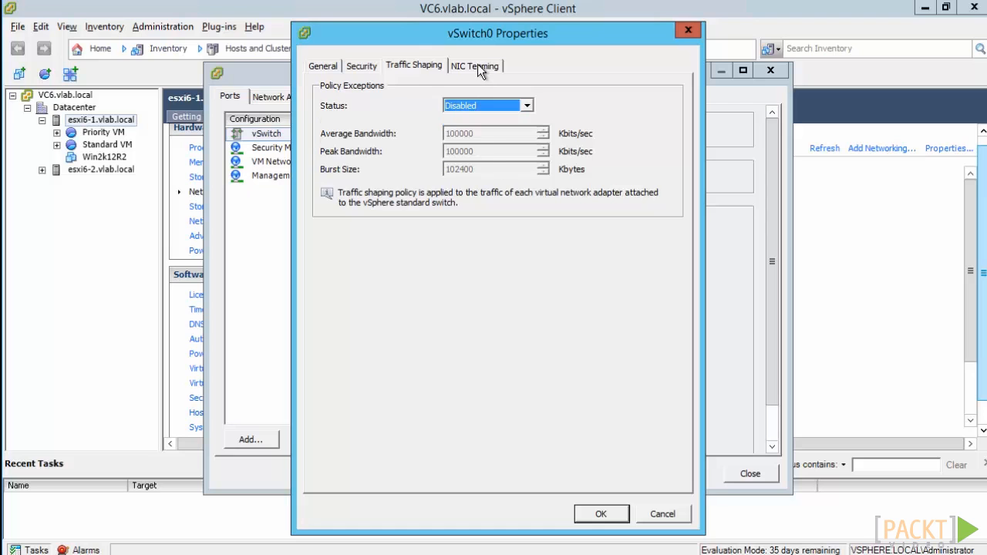
# Review vSwitch0's NIC teaming options for load balancing and network failover detection, and leave the settings without changes.
pyautogui.click(477, 65)
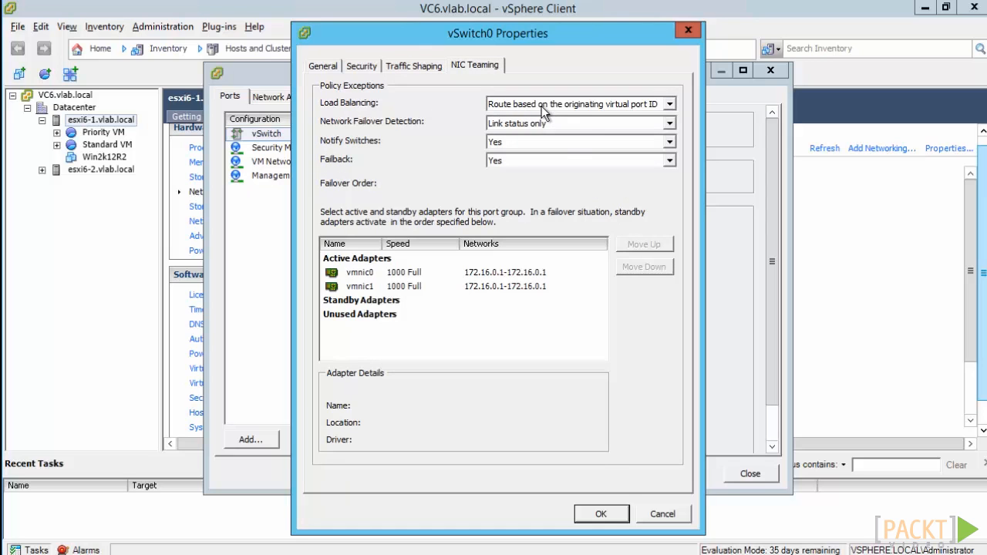
pyautogui.click(544, 106)
pyautogui.click(543, 108)
pyautogui.click(573, 123)
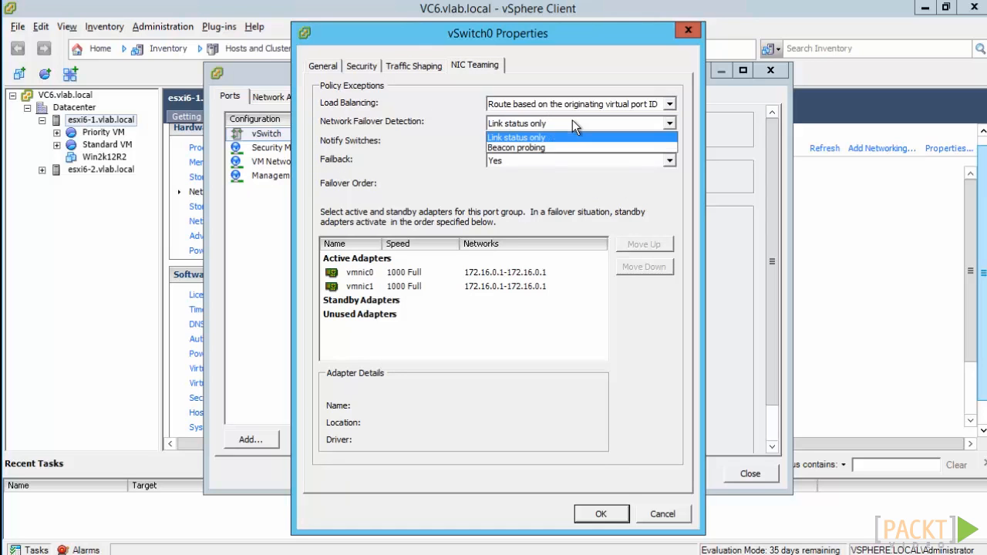
pyautogui.click(572, 124)
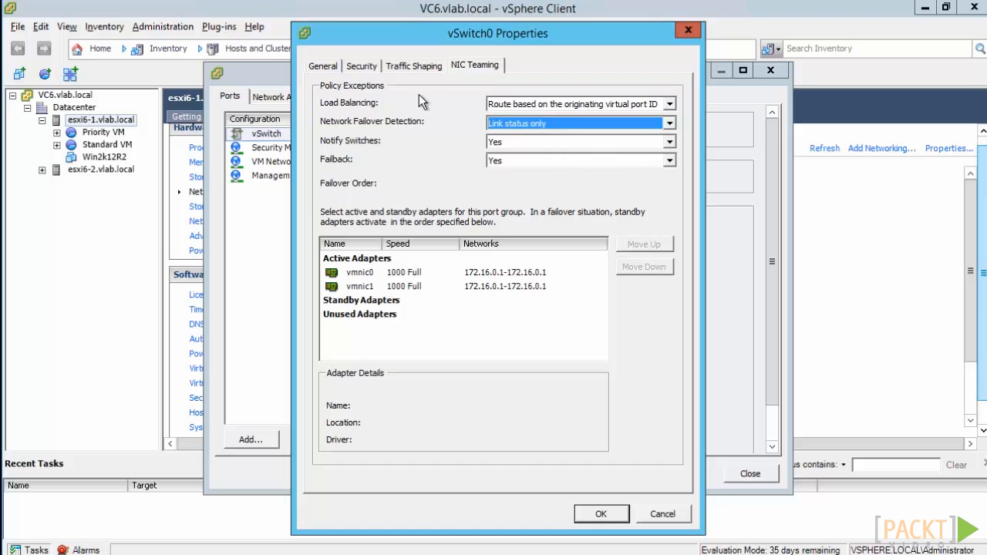
pyautogui.click(339, 66)
pyautogui.press('Escape')
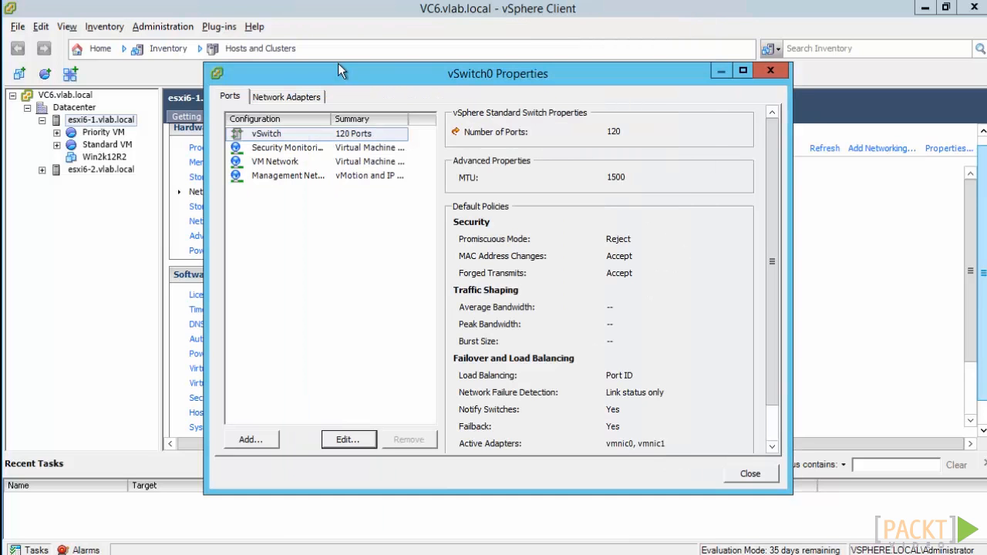
# Compare the vSwitch and Security Monitoring policies, and review the port group's editable security, traffic shaping and NIC teaming settings.
pyautogui.click(300, 146)
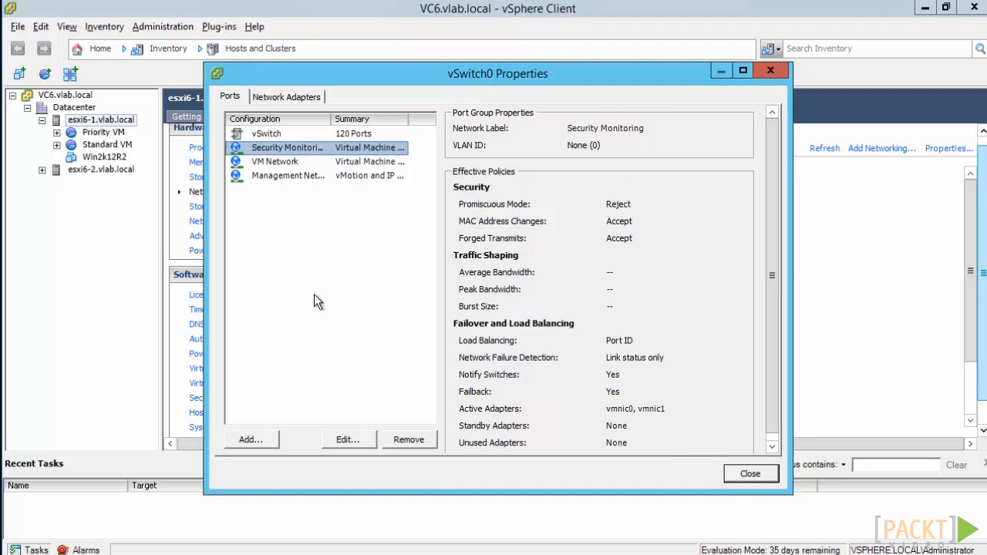
pyautogui.click(277, 133)
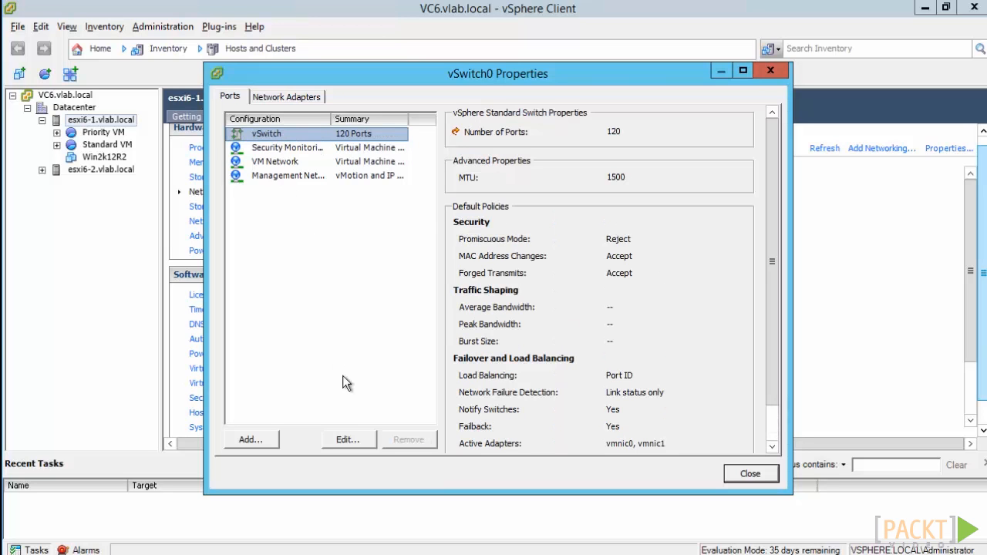
pyautogui.click(355, 148)
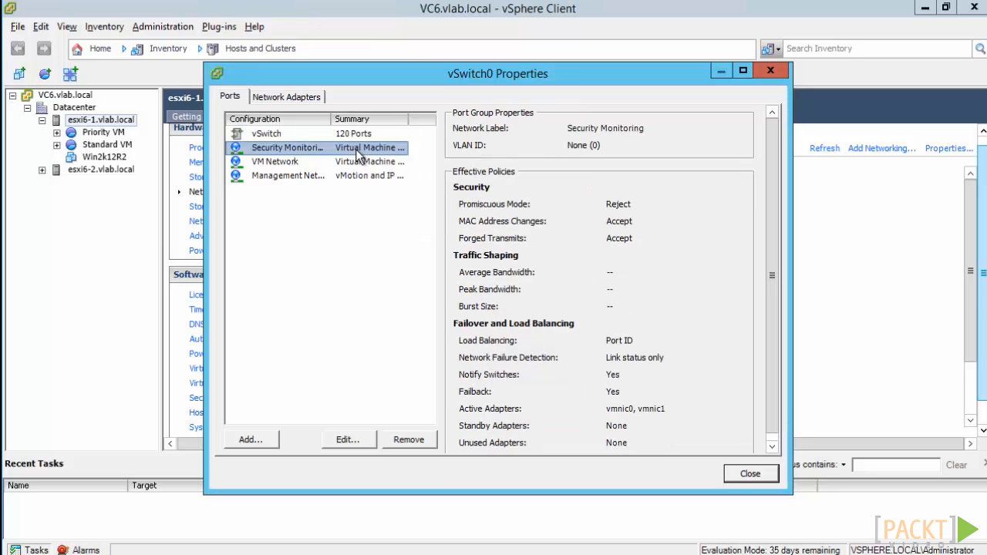
pyautogui.click(347, 441)
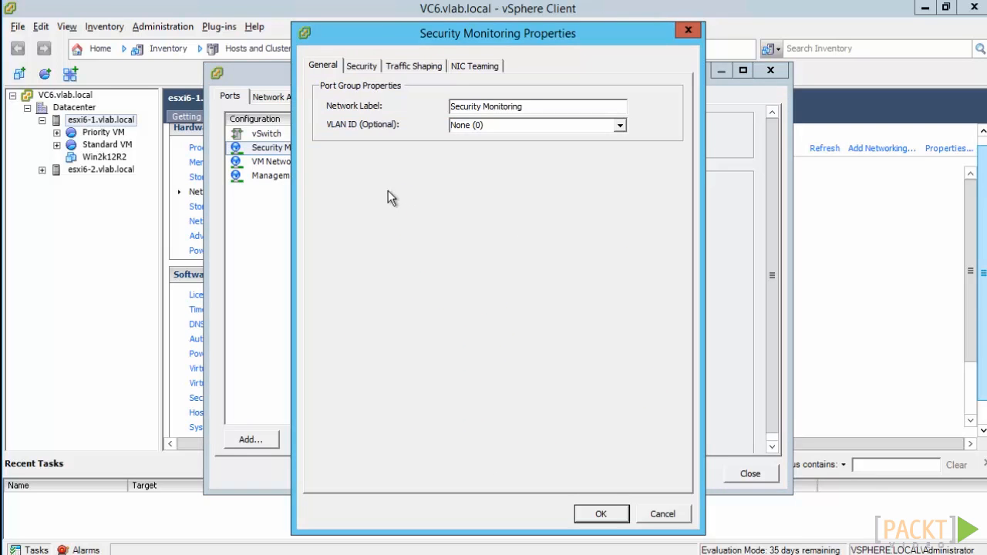
pyautogui.click(371, 68)
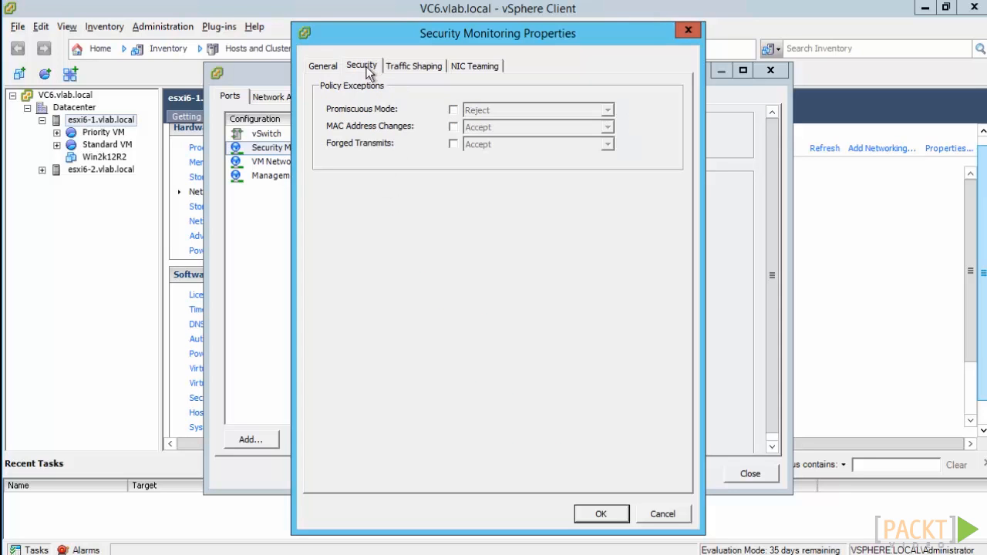
pyautogui.click(417, 65)
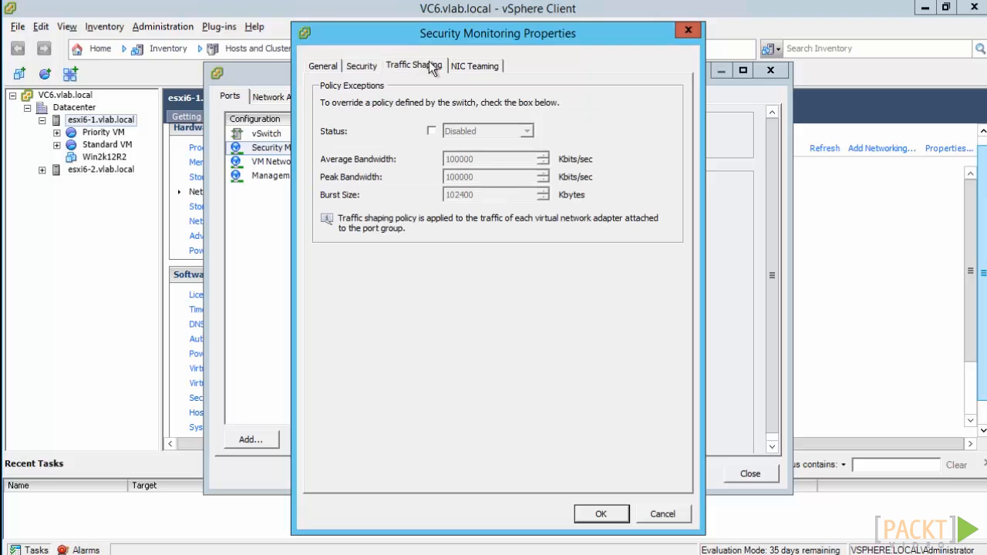
pyautogui.click(466, 68)
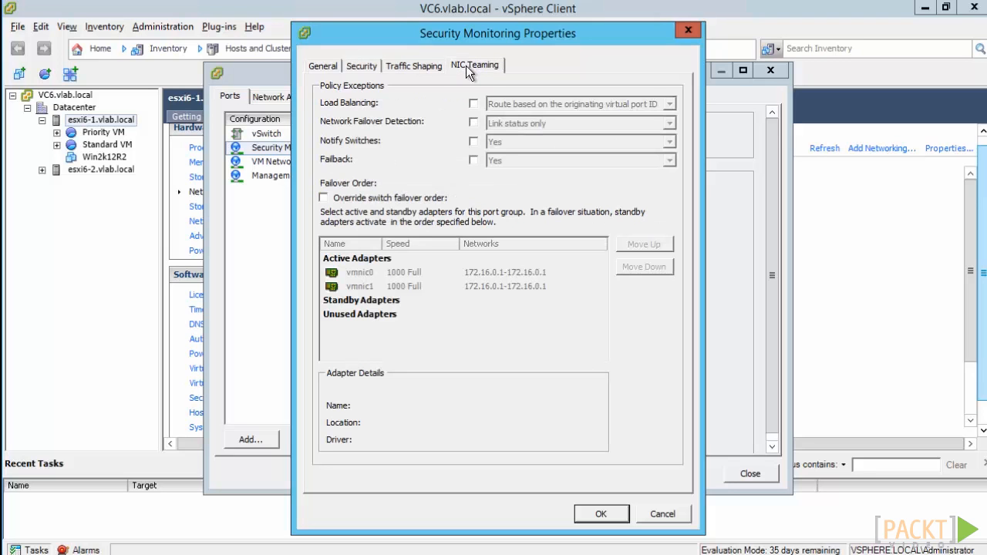
# Override the Security Monitoring port group's security policy, setting promiscuous mode, MAC address changes and forged transmits to Accept.
pyautogui.click(361, 66)
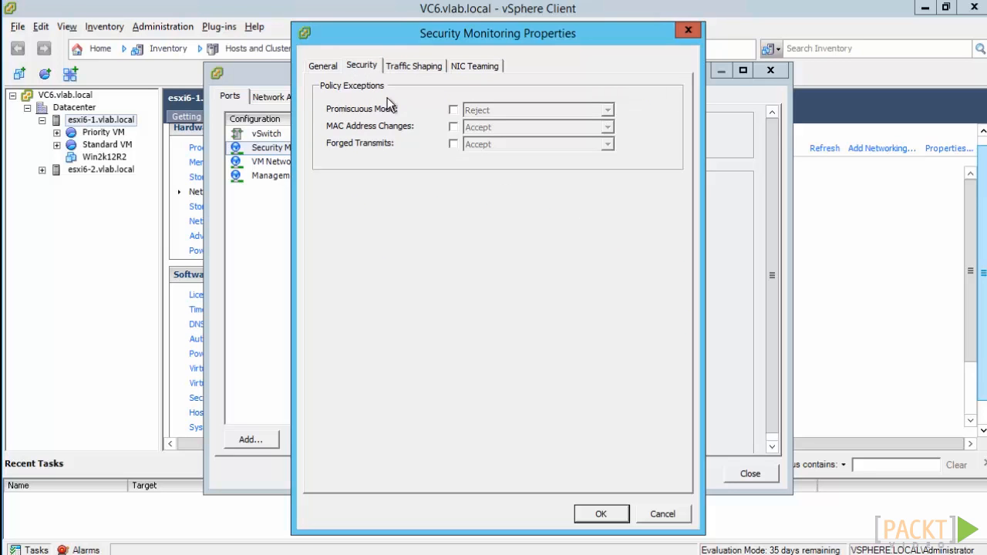
pyautogui.click(454, 109)
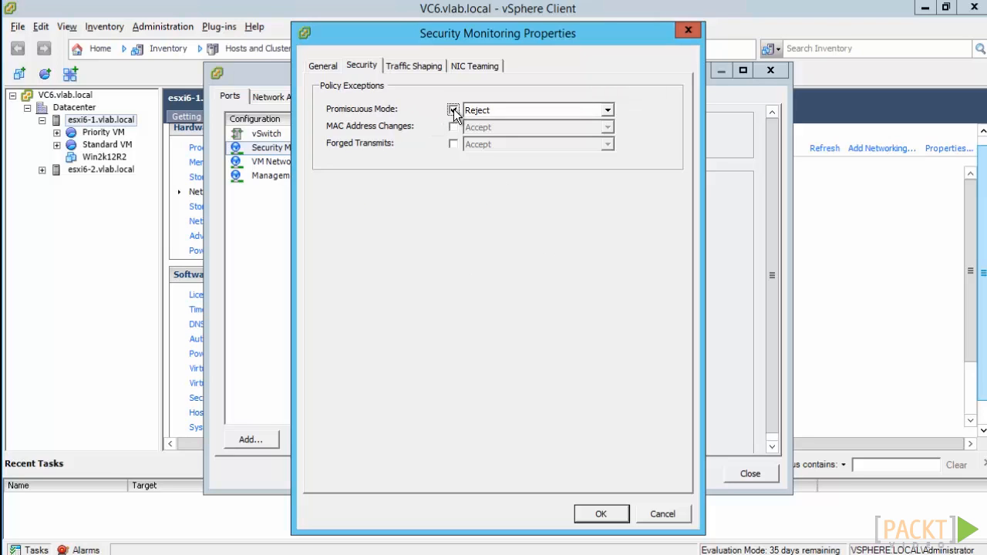
pyautogui.click(480, 110)
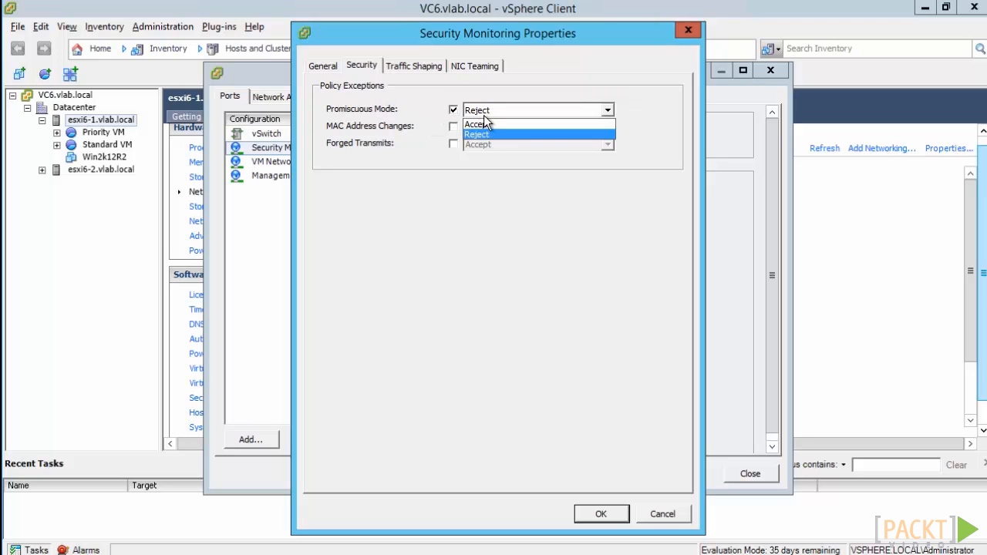
pyautogui.click(492, 125)
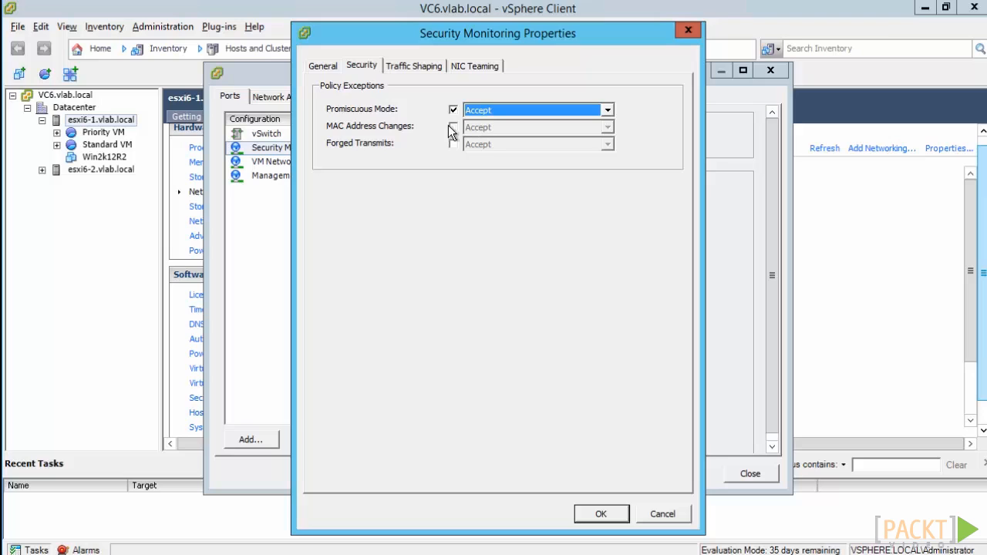
pyautogui.click(454, 126)
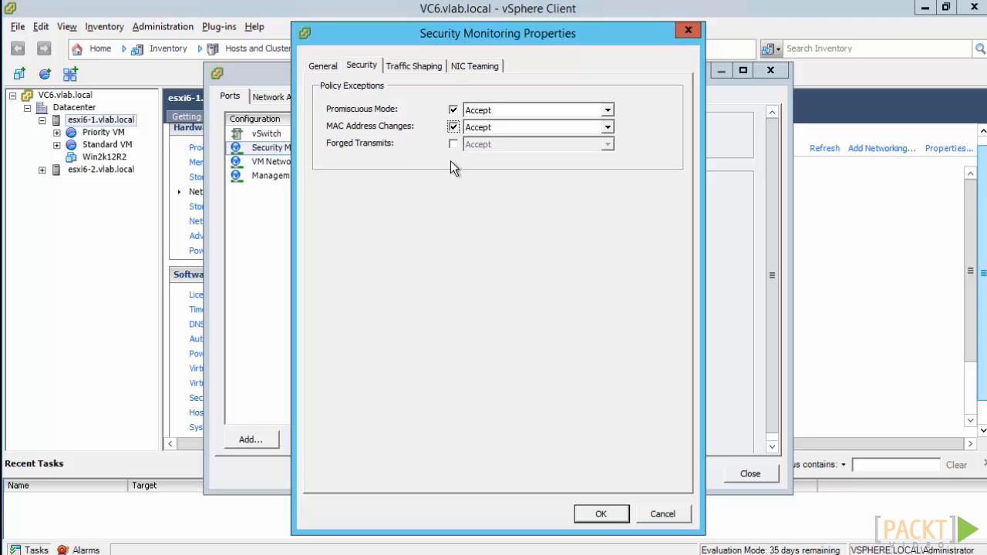
pyautogui.click(453, 144)
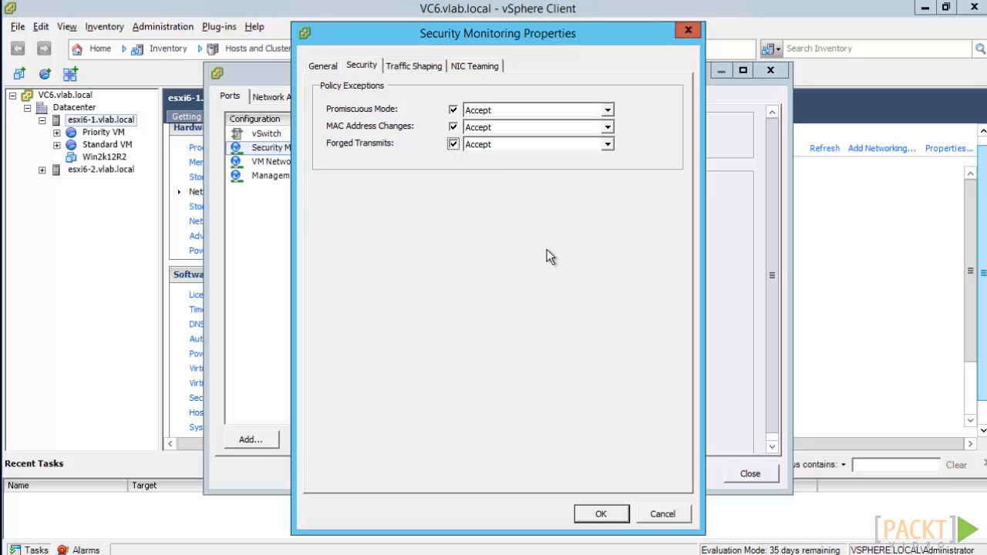
pyautogui.click(598, 514)
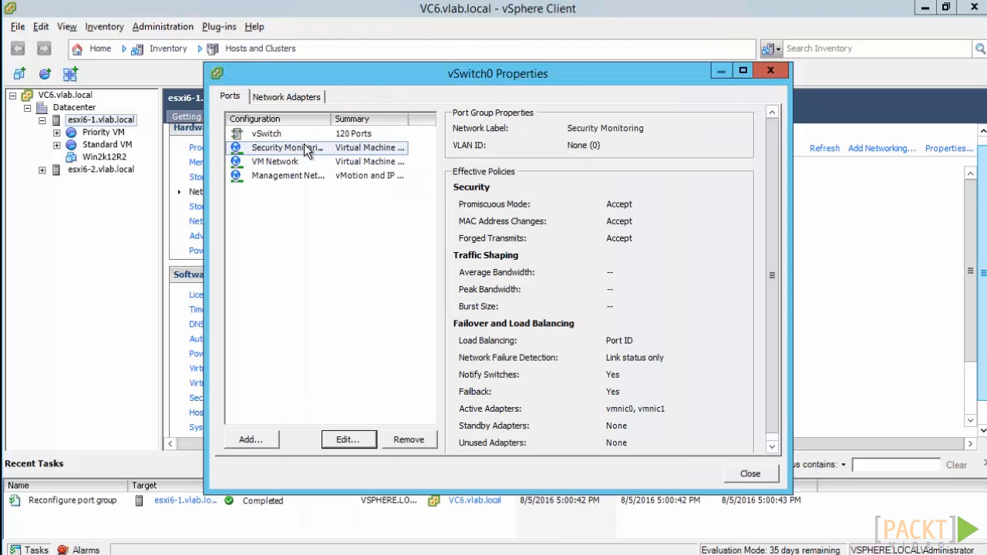
# Widen the configuration list to show full port group names, and review the VM Network policies and vSwitch0's network adapters.
pyautogui.moveTo(333, 118); pyautogui.dragTo(360, 119)
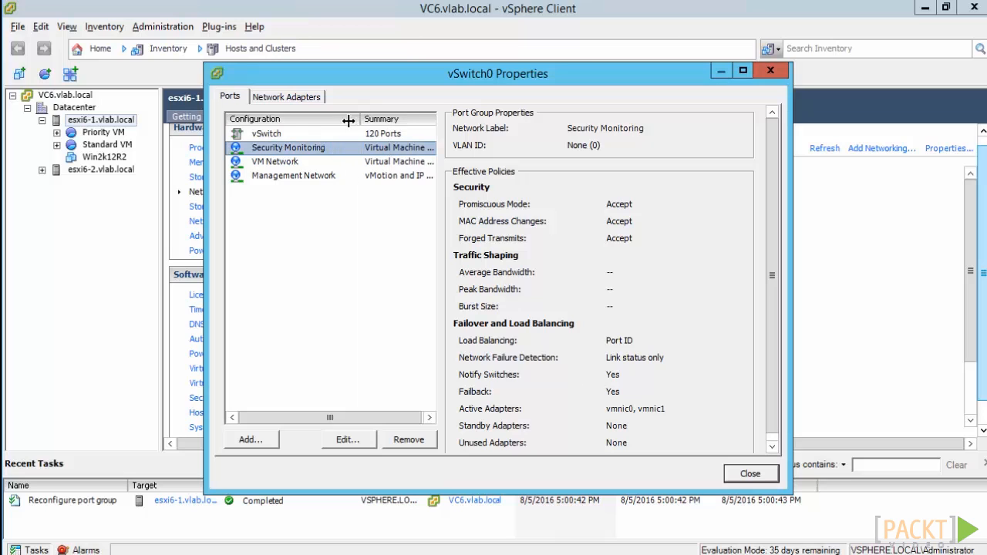
pyautogui.click(293, 164)
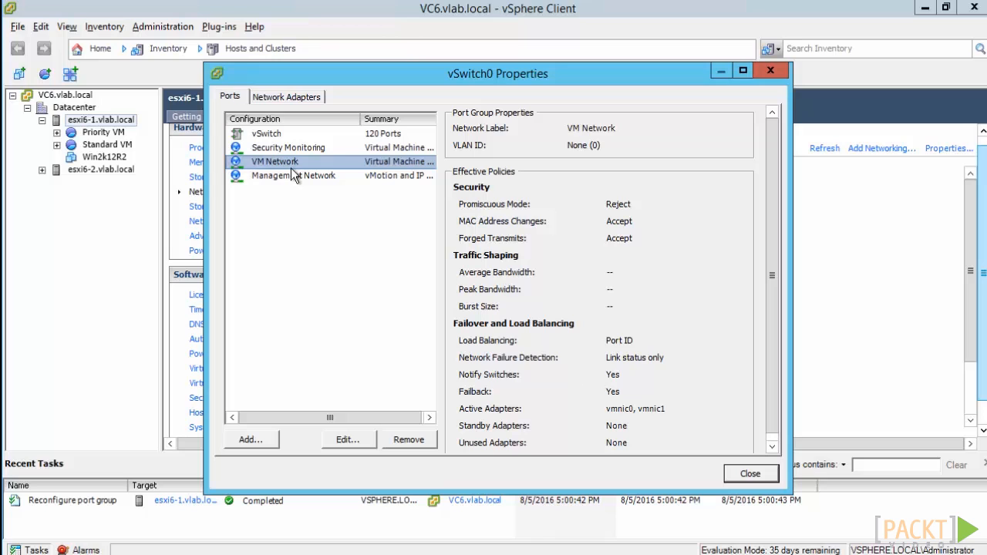
pyautogui.click(298, 99)
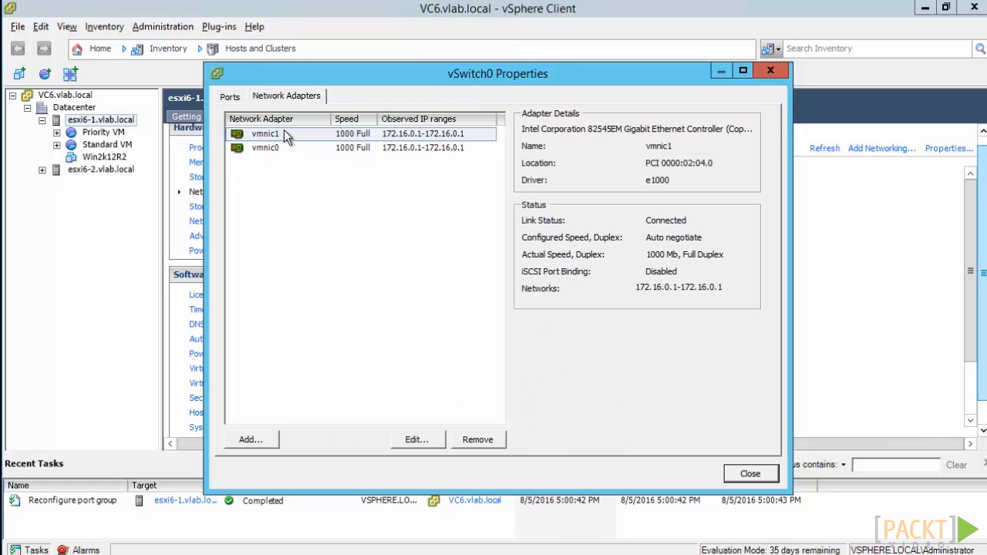
pyautogui.click(231, 98)
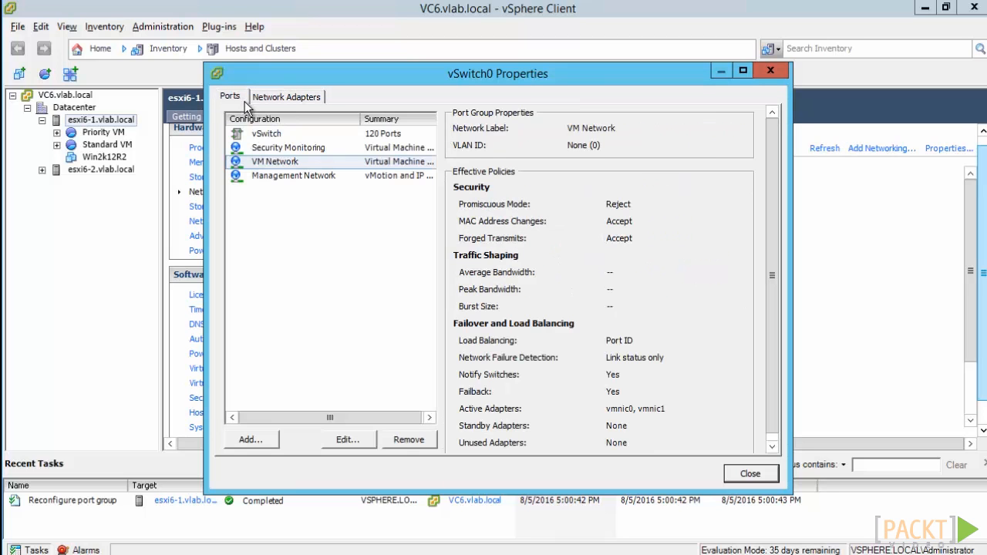
# Override the switch failover order for the Security Monitoring port group and make vmnic1 a standby adapter.
pyautogui.click(297, 149)
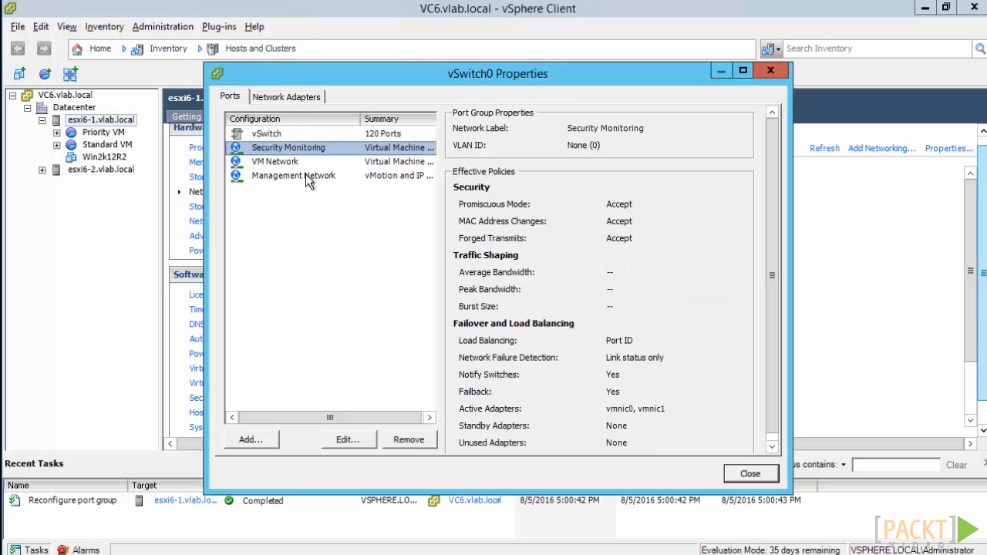
pyautogui.click(345, 439)
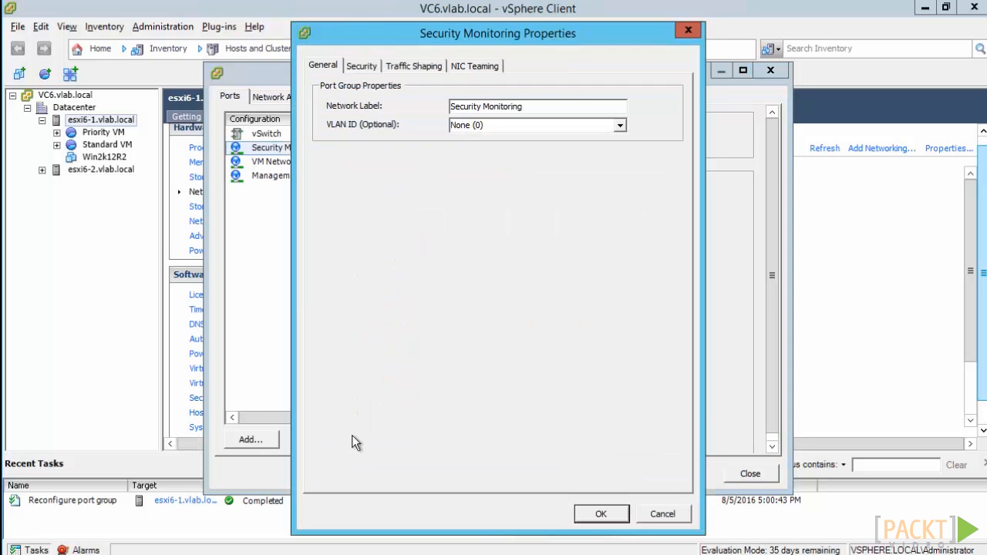
pyautogui.click(469, 65)
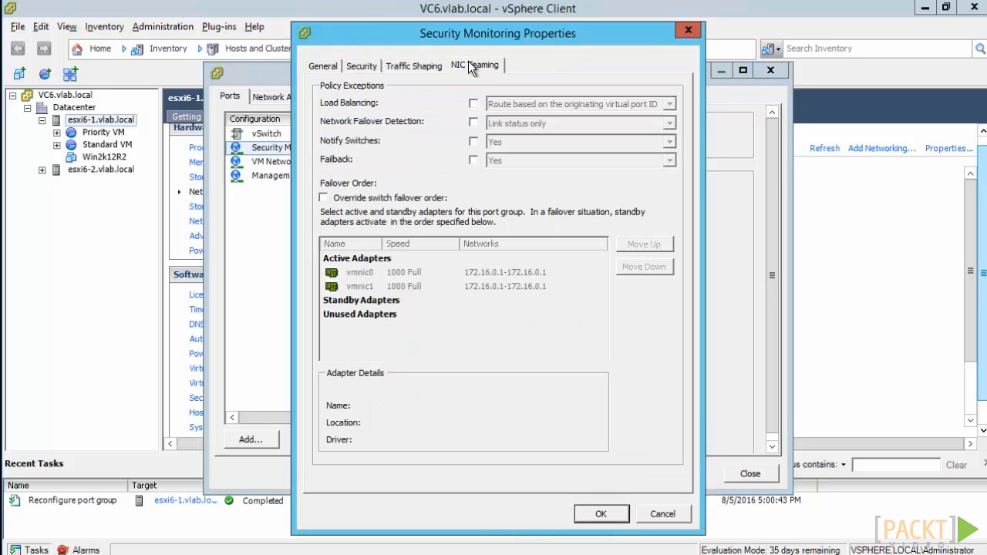
pyautogui.click(324, 199)
pyautogui.click(359, 274)
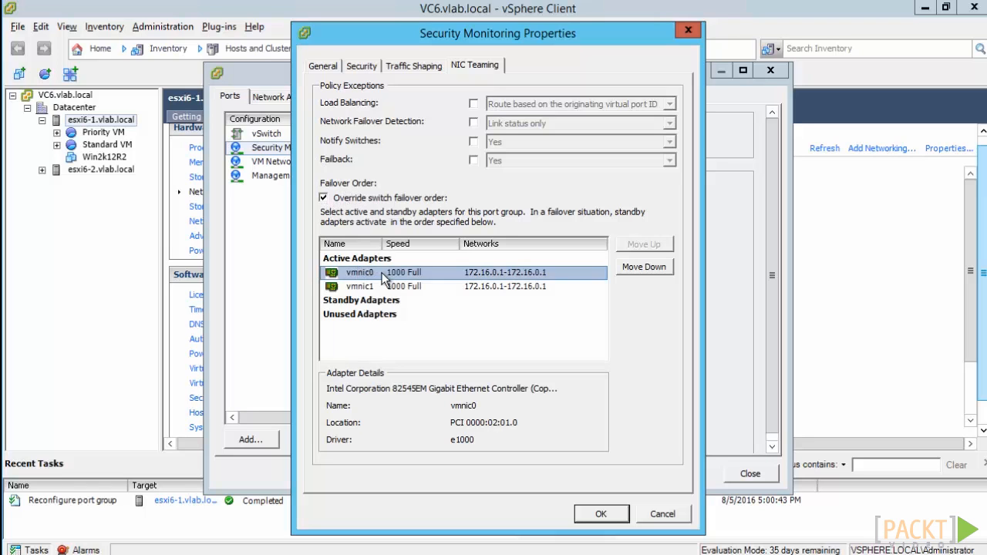
pyautogui.click(378, 287)
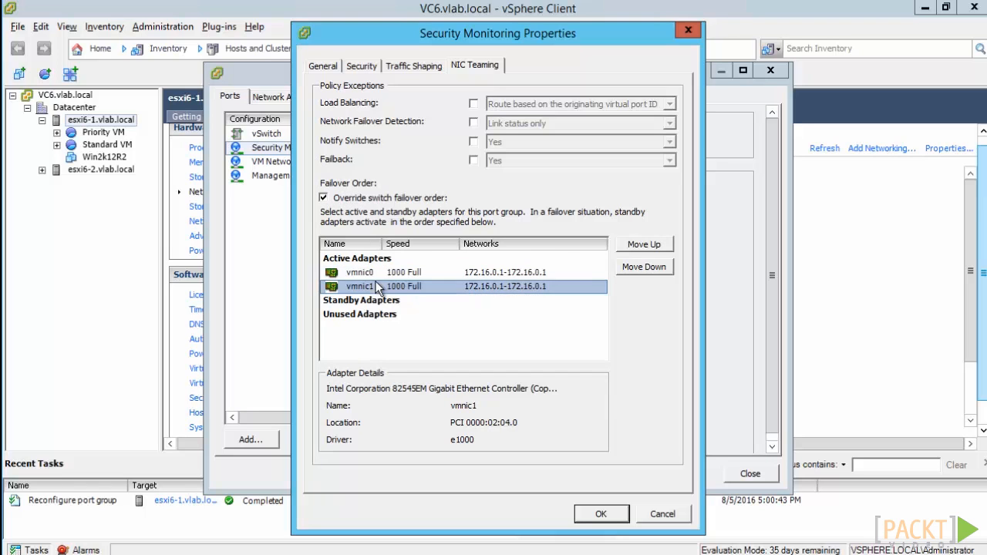
pyautogui.click(644, 268)
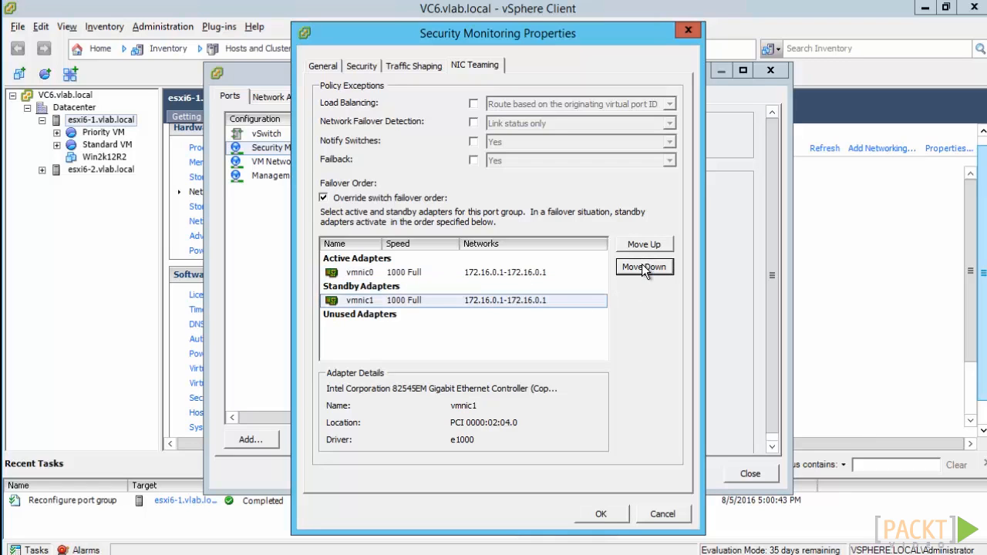
# Return vmnic1 to the active adapters and discard the Security Monitoring port group's failover order changes.
pyautogui.click(369, 274)
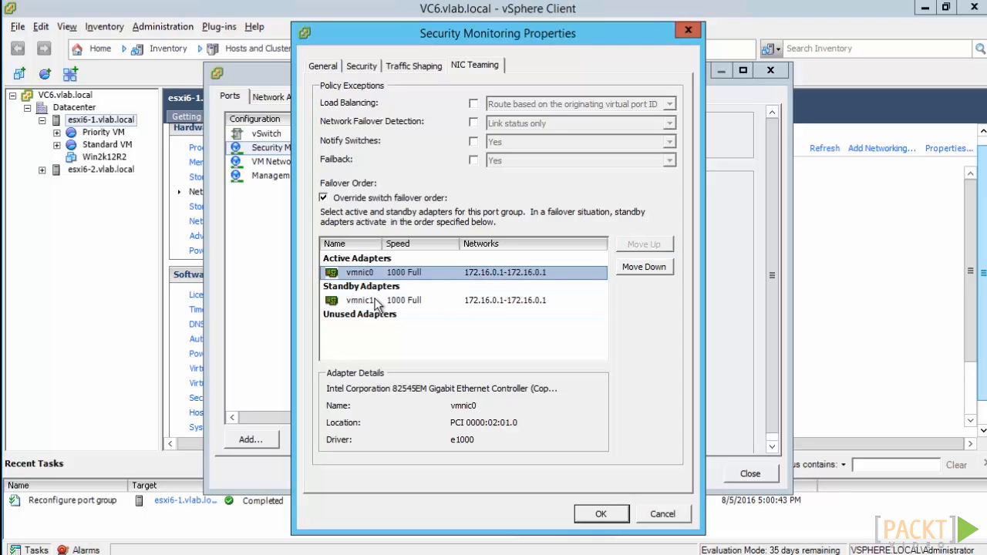
pyautogui.click(368, 301)
pyautogui.click(644, 249)
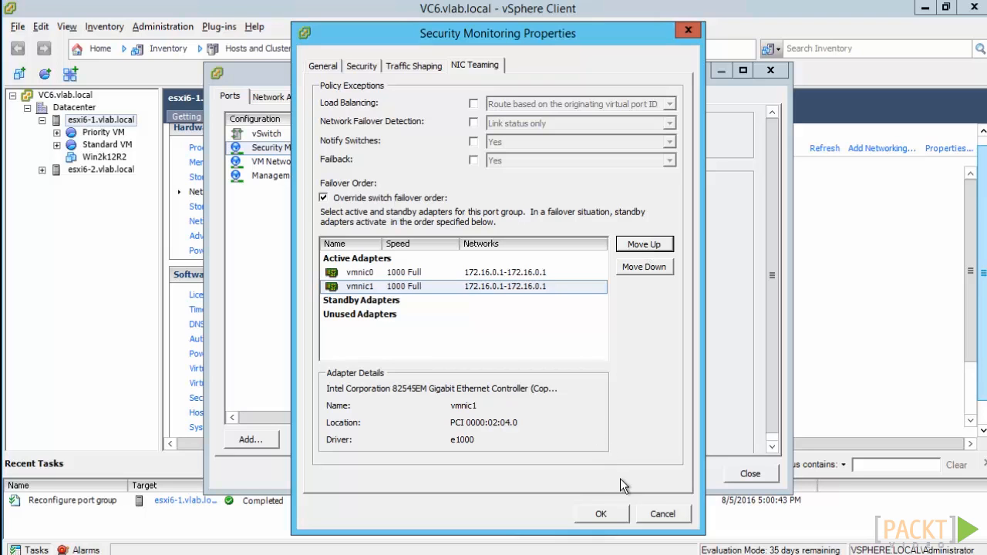
pyautogui.click(663, 513)
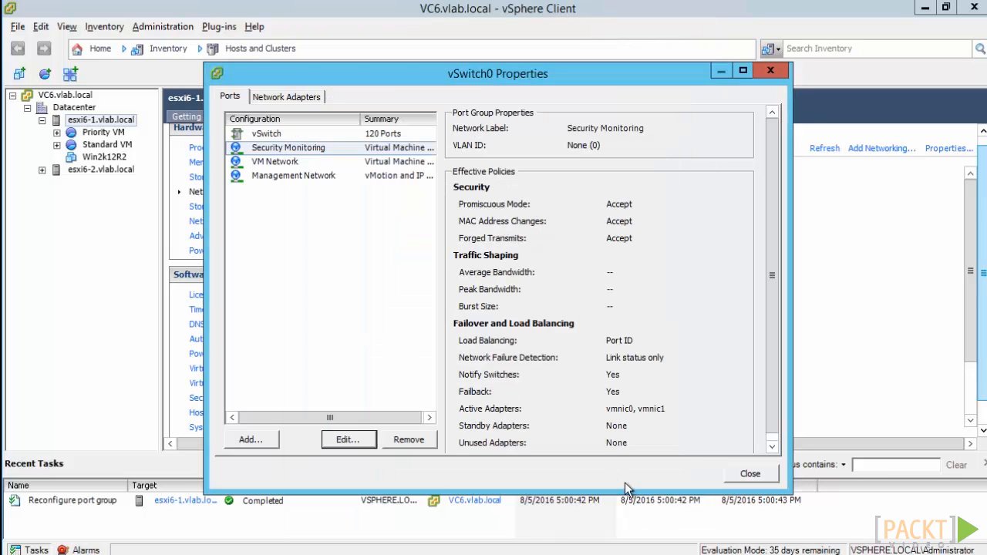
# Leave vSwitch0's properties and remove the standard switch vSwitch2 from the host.
pyautogui.click(315, 164)
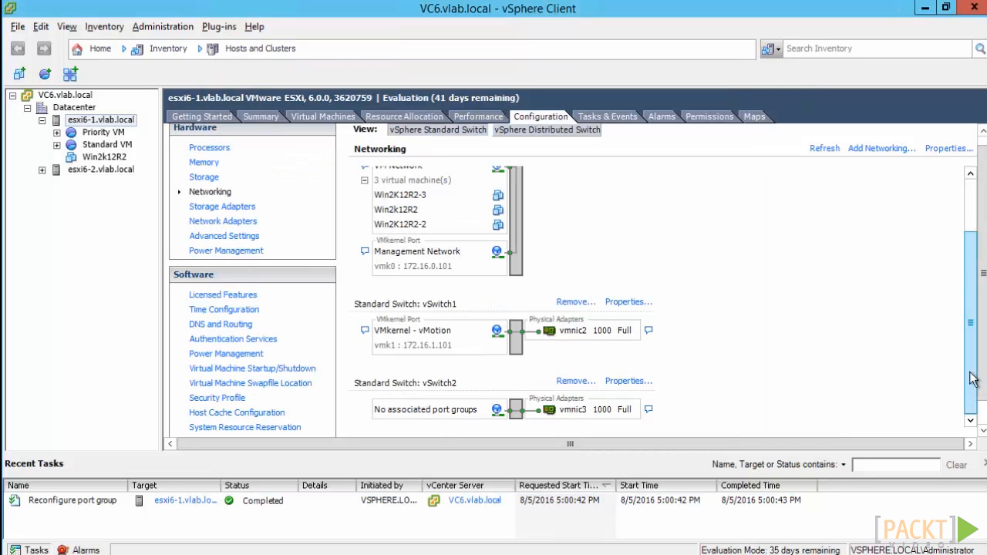
pyautogui.click(580, 382)
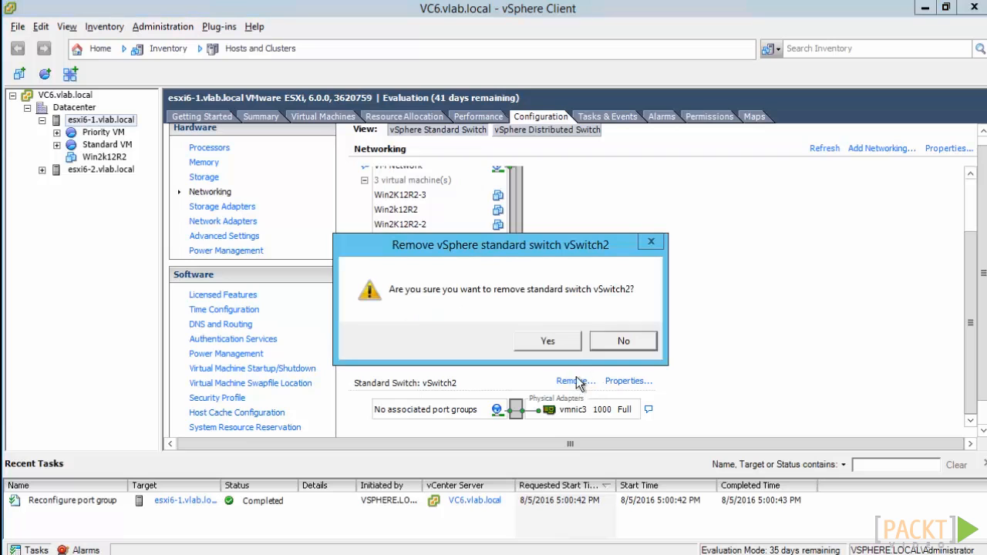
pyautogui.click(565, 342)
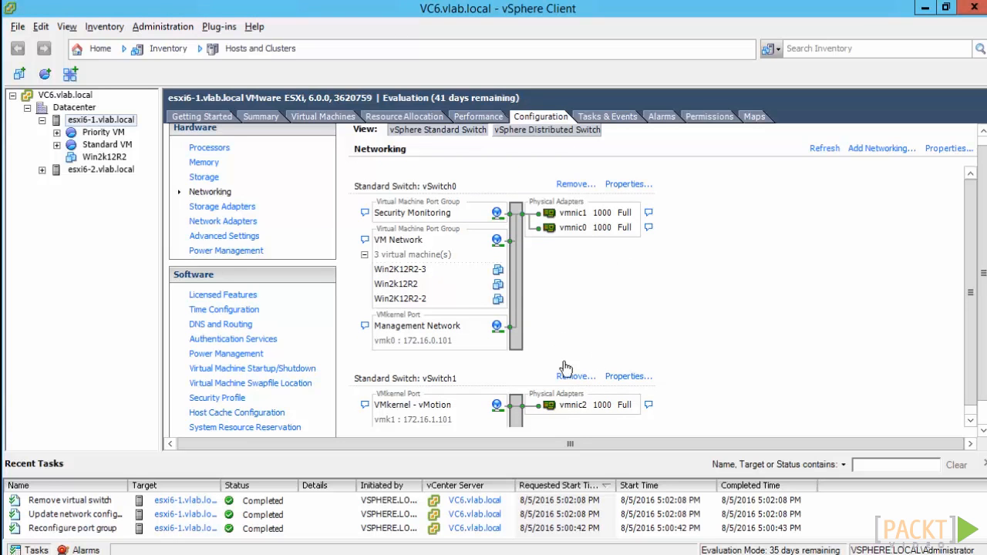
# Review the VMkernel - vMotion port's settings in vSwitch1's properties without changing anything.
pyautogui.click(639, 384)
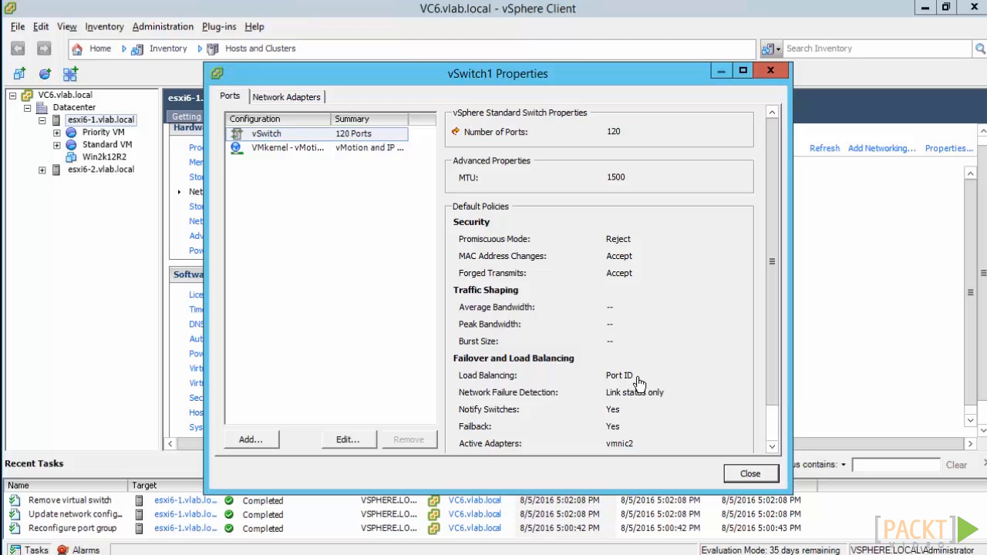
pyautogui.click(313, 150)
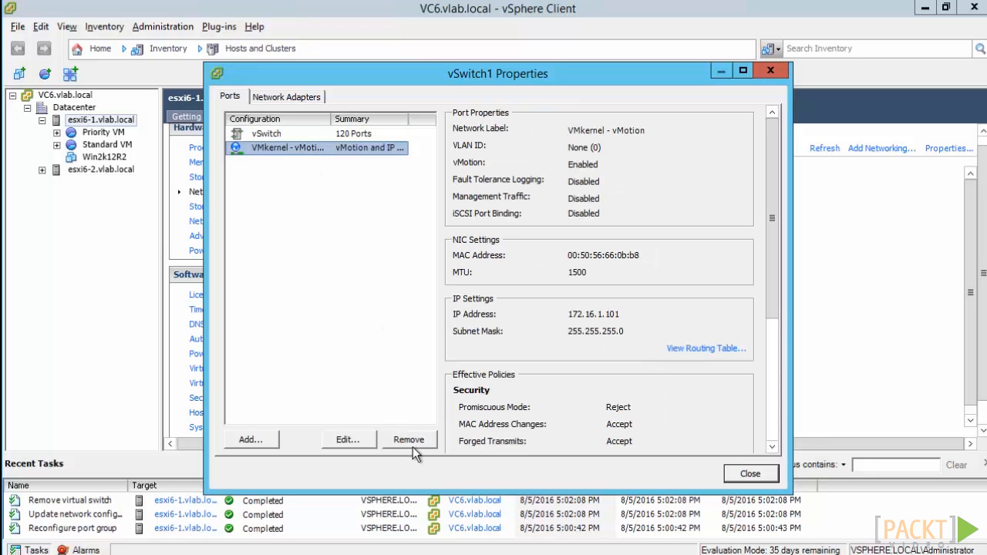
pyautogui.click(750, 474)
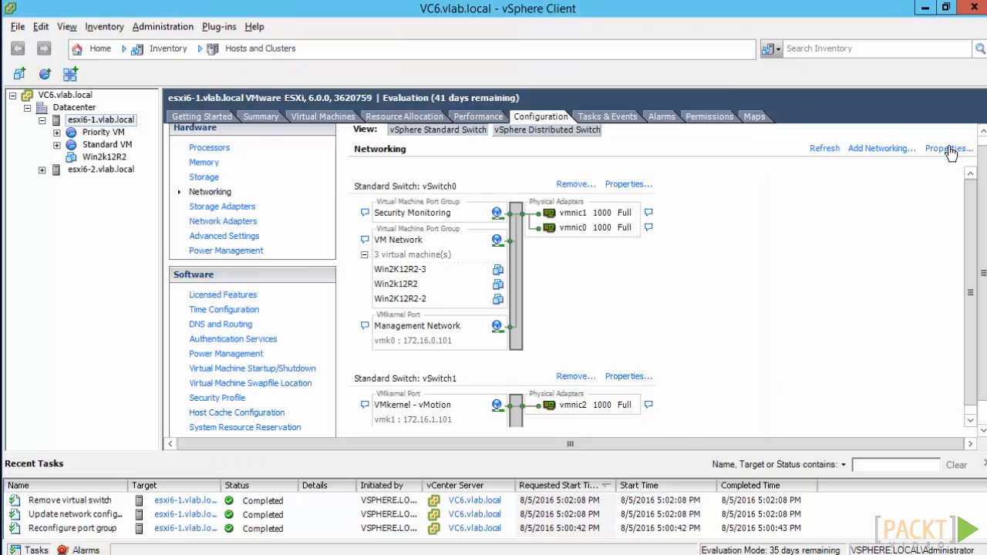
# Add a virtual machine port group labelled VM Network 2 on a new standard switch that uses vmnic3.
pyautogui.click(893, 149)
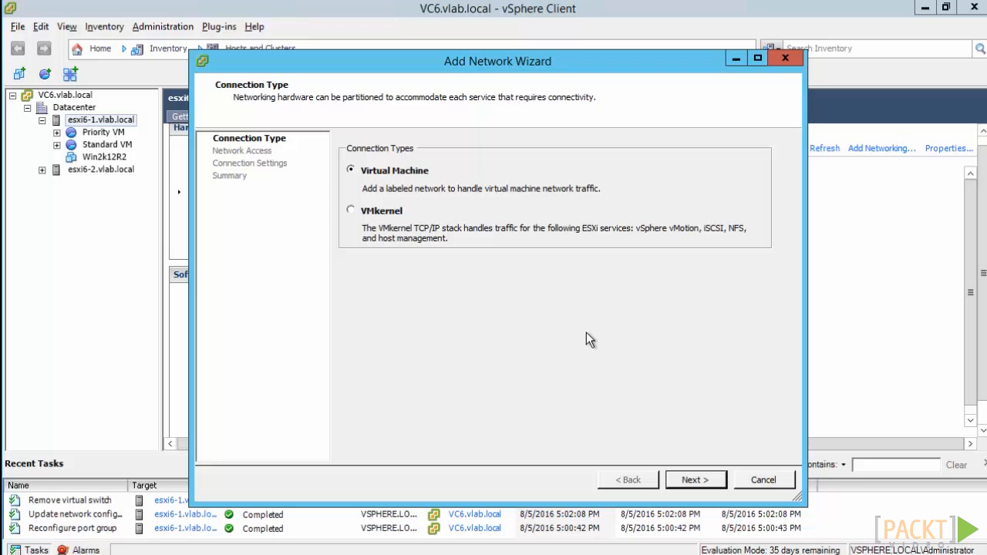
pyautogui.click(697, 480)
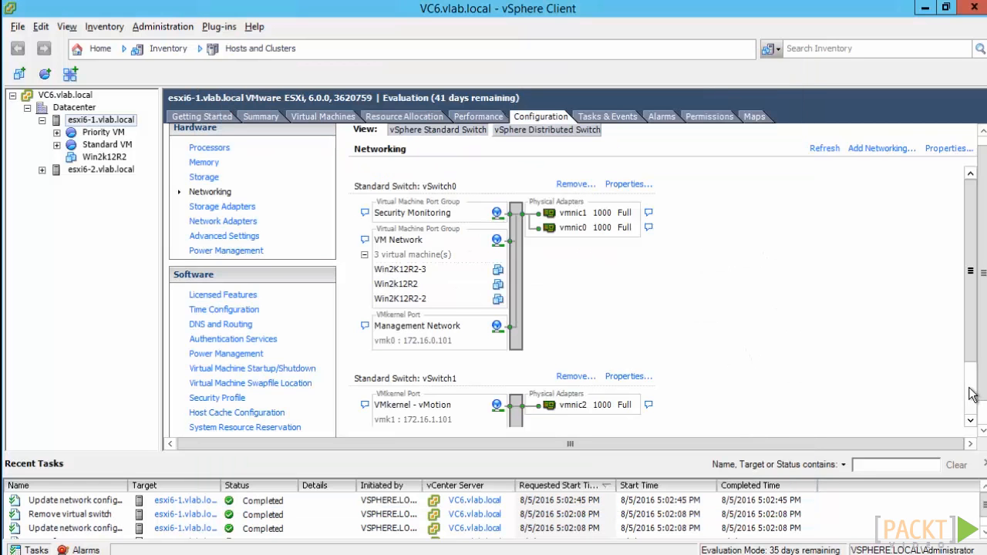
pyautogui.scroll(-3, 972, 394)
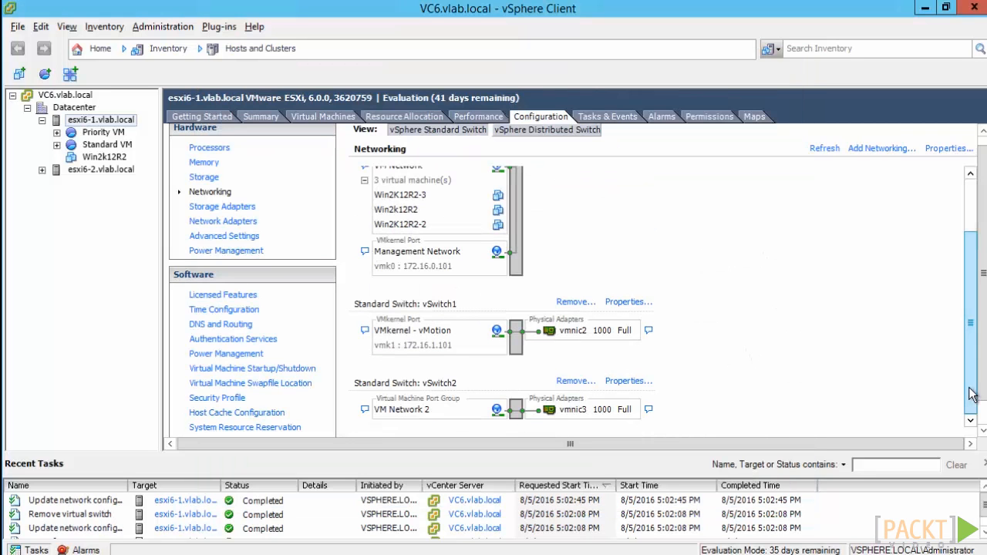